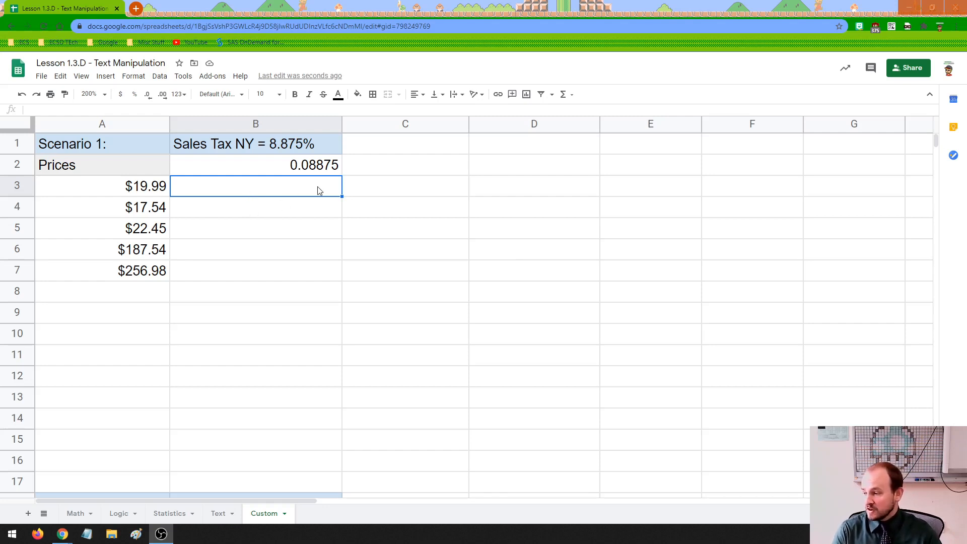
Review the Scenario 1 prices in column A, the New York sales tax label in B1 and its decimal form in B2
{"action": "left_click", "coordinate": [104, 188]}
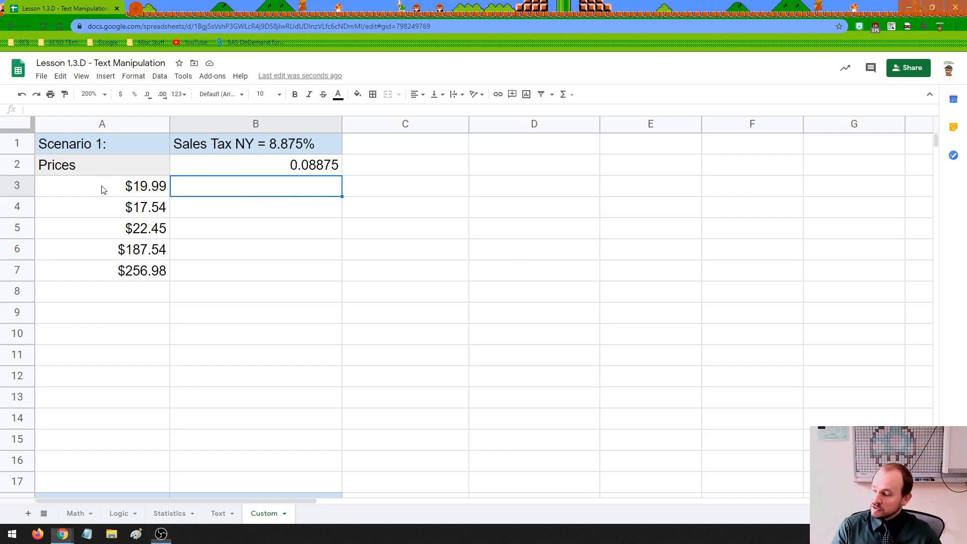
{"action": "left_click", "coordinate": [111, 209]}
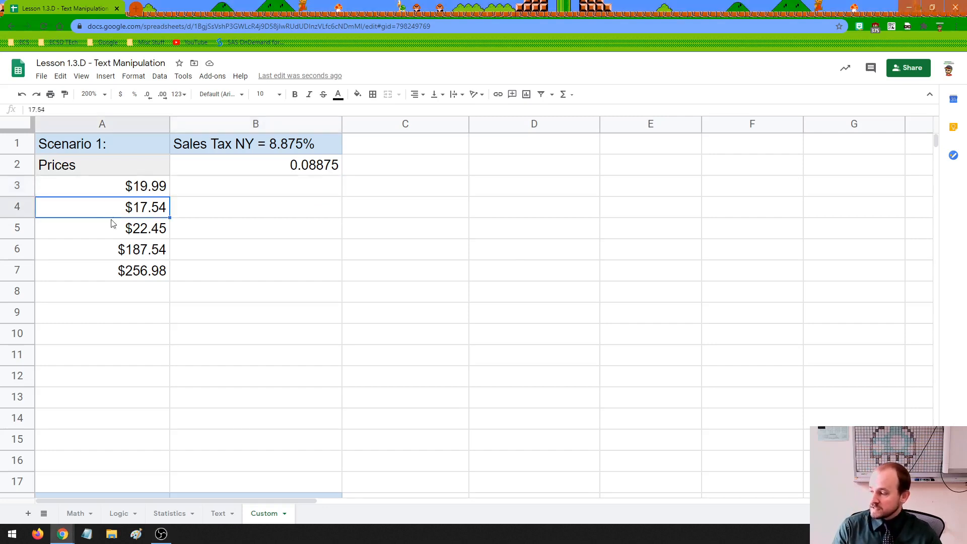
{"action": "left_click", "coordinate": [229, 193]}
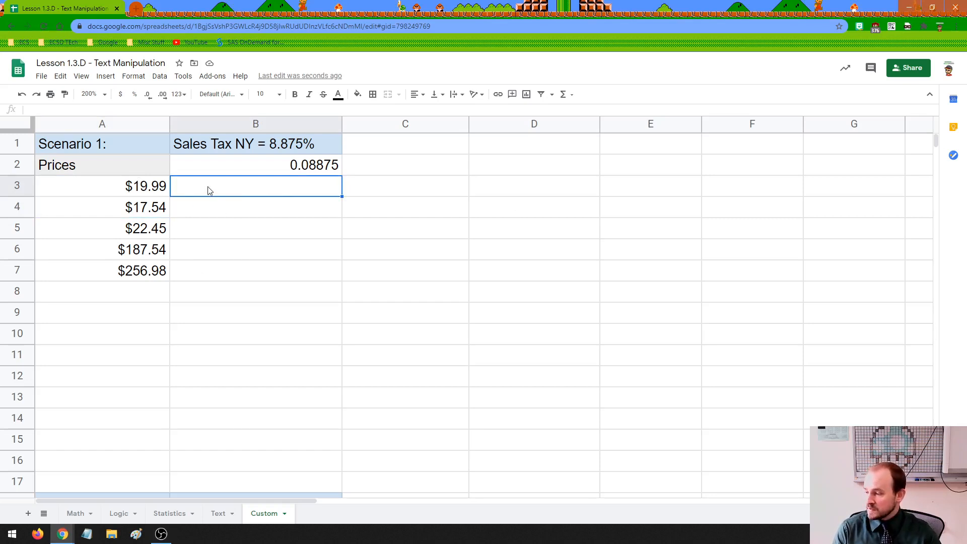
{"action": "left_click", "coordinate": [119, 190]}
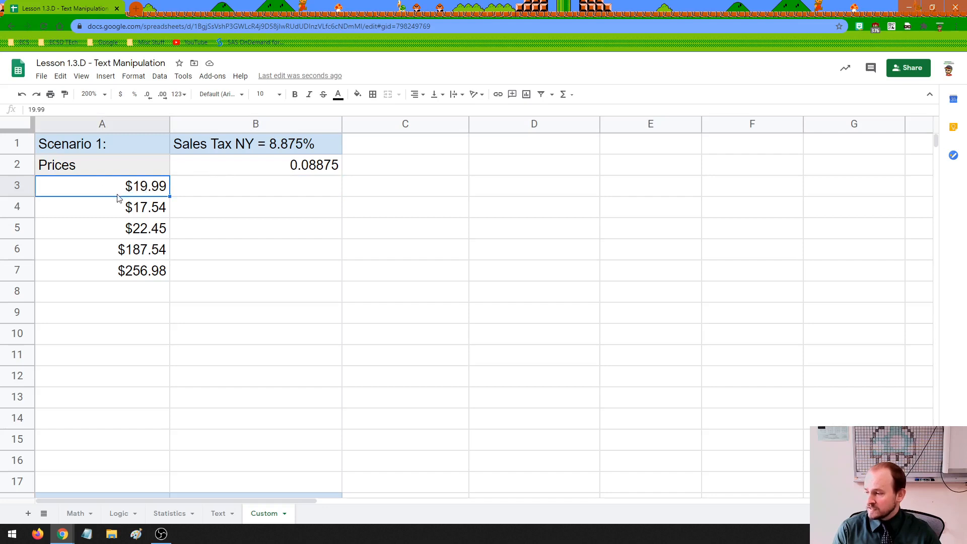
{"action": "left_click", "coordinate": [246, 147]}
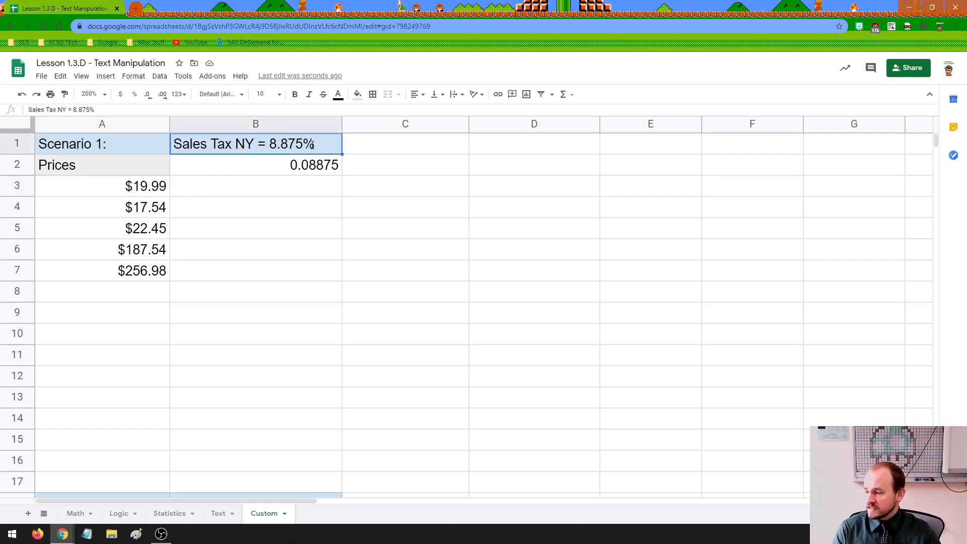
{"action": "double_click", "coordinate": [270, 144]}
{"action": "left_click_drag", "start_coordinate": [270, 142], "coordinate": [324, 147]}
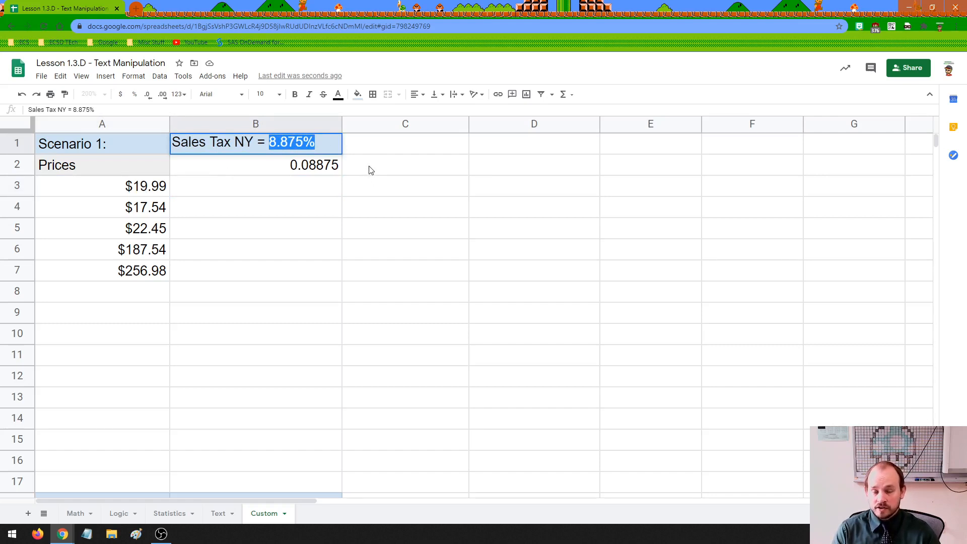
{"action": "left_click", "coordinate": [299, 170]}
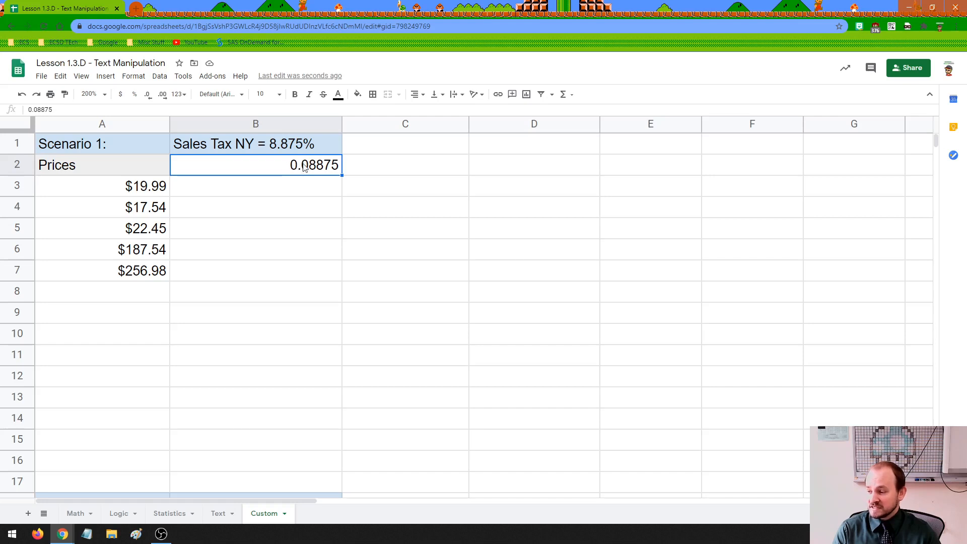
{"action": "double_click", "coordinate": [301, 167]}
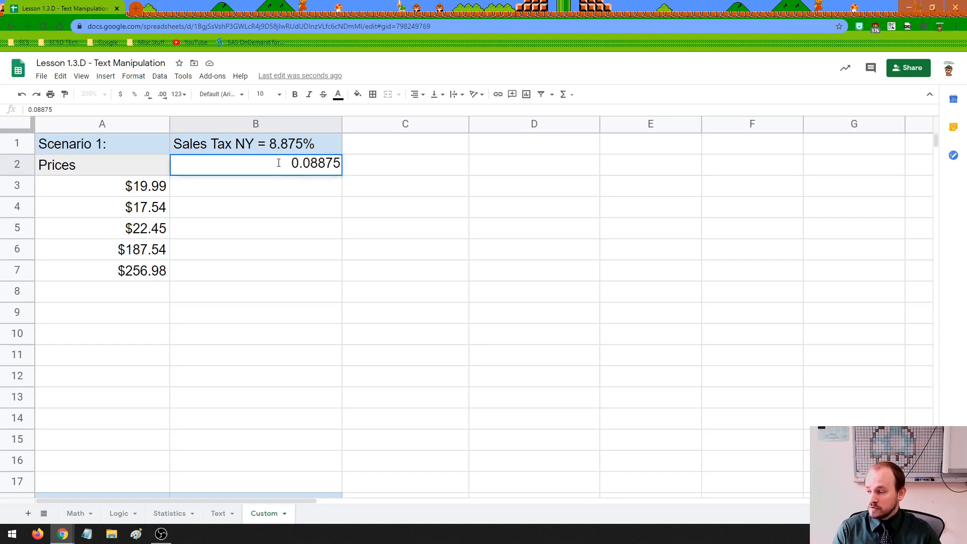
{"action": "left_click", "coordinate": [317, 163]}
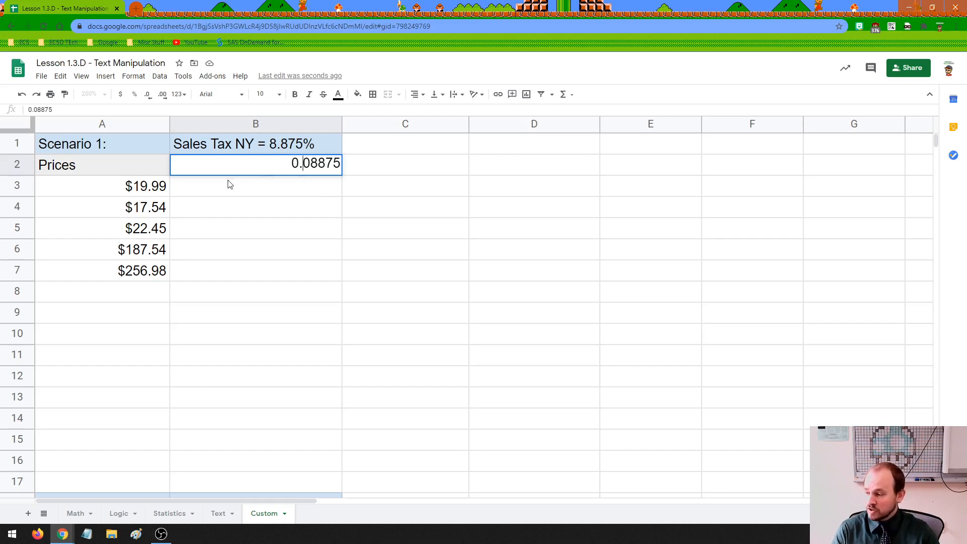
{"action": "left_click", "coordinate": [280, 178]}
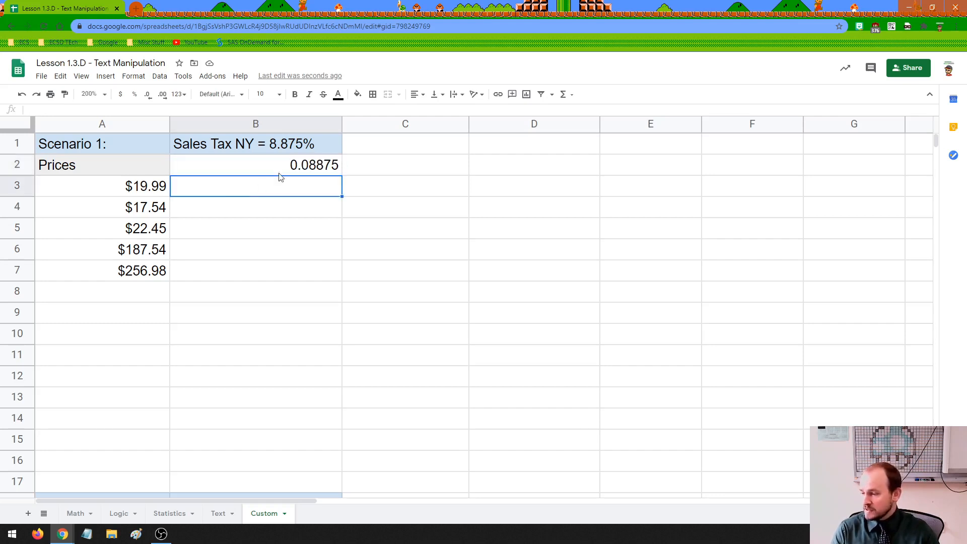
{"action": "left_click", "coordinate": [308, 167]}
Calculate the sales tax on the first price by entering the formula =A3*0.08875 in cell B3
{"action": "left_click", "coordinate": [255, 187]}
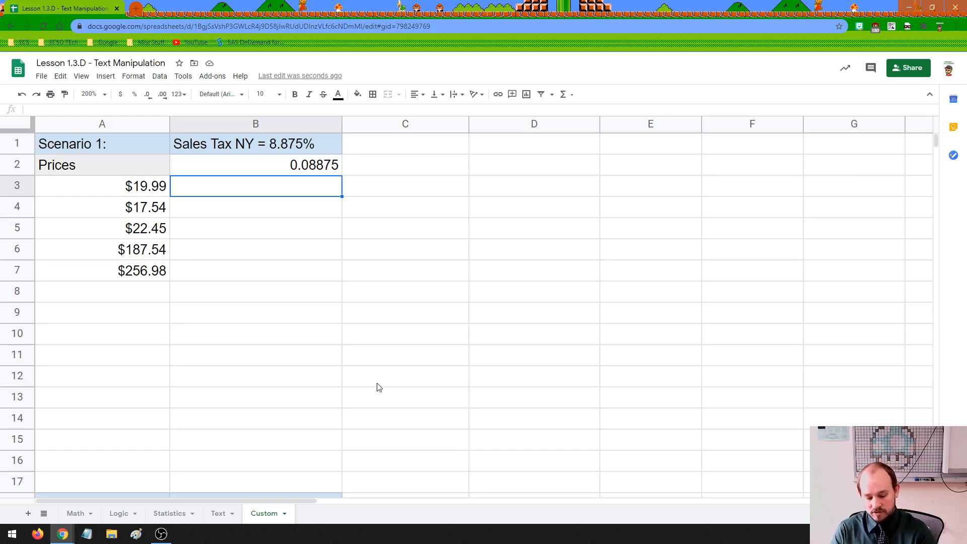
{"action": "type", "text": "="}
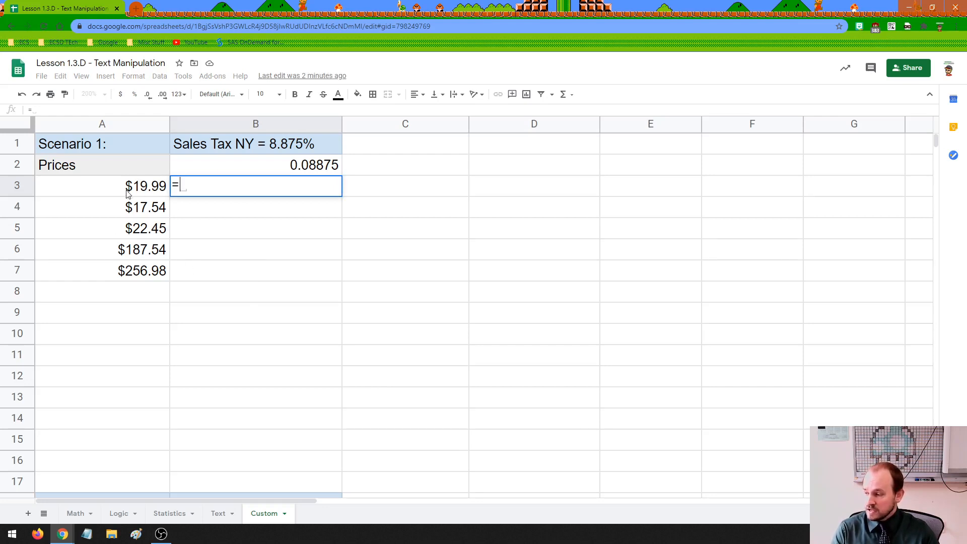
{"action": "left_click", "coordinate": [140, 188]}
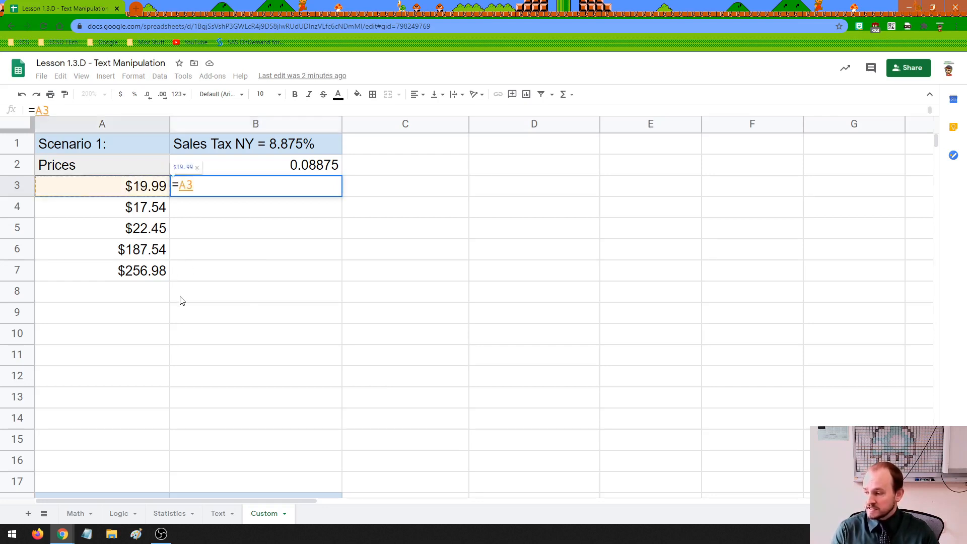
{"action": "type", "text": "*"}
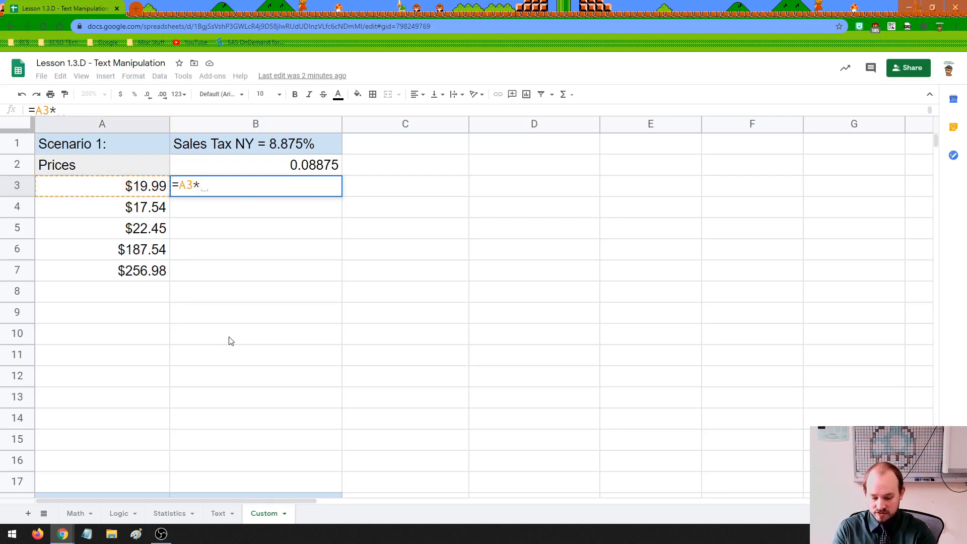
{"action": "type", "text": "0.0"}
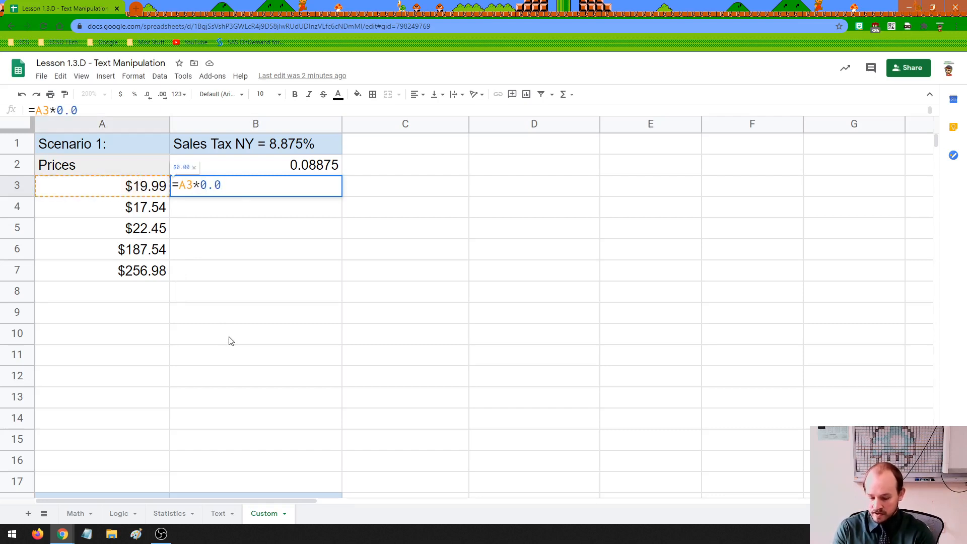
{"action": "type", "text": "8875"}
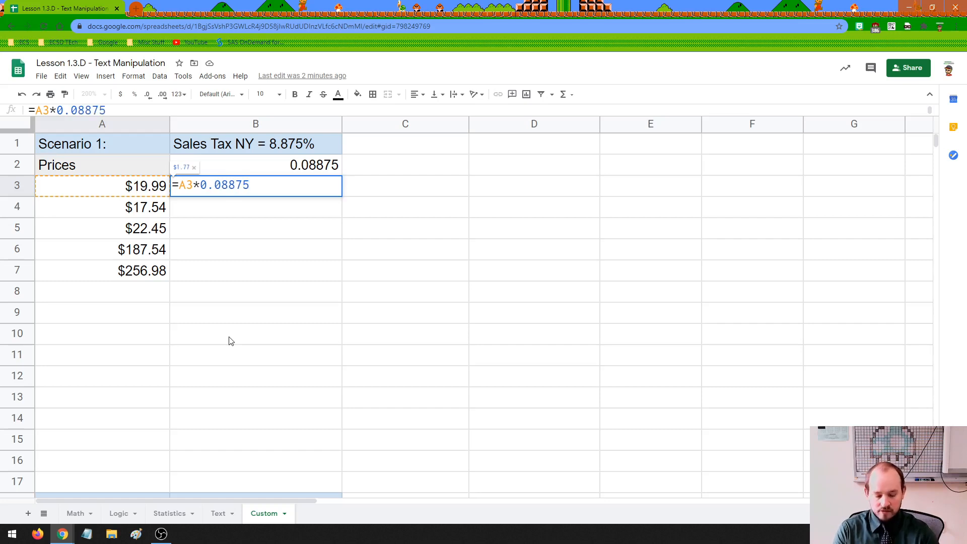
{"action": "key", "text": "Return"}
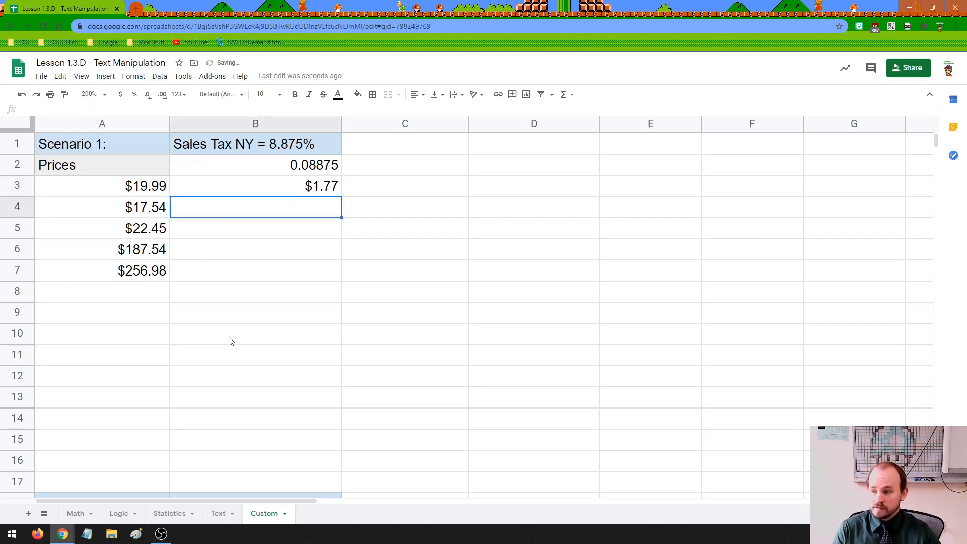
Change the first price in cell A3 to 24.99
{"action": "double_click", "coordinate": [145, 187]}
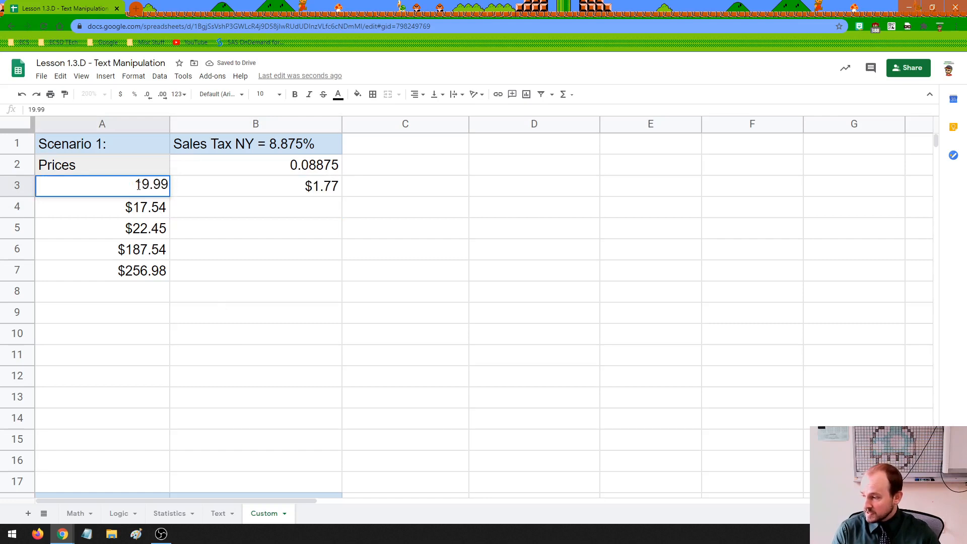
{"action": "left_click_drag", "start_coordinate": [138, 185], "coordinate": [149, 186]}
{"action": "type", "text": "24"}
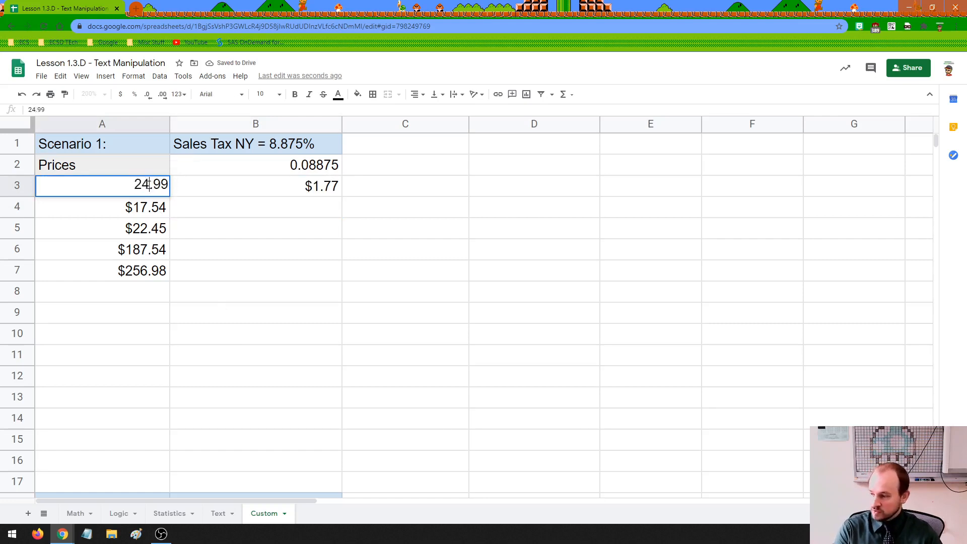
{"action": "key", "text": "Return"}
Fill the sales tax formula from B3 down through B7 to cover the remaining prices
{"action": "left_click", "coordinate": [265, 193]}
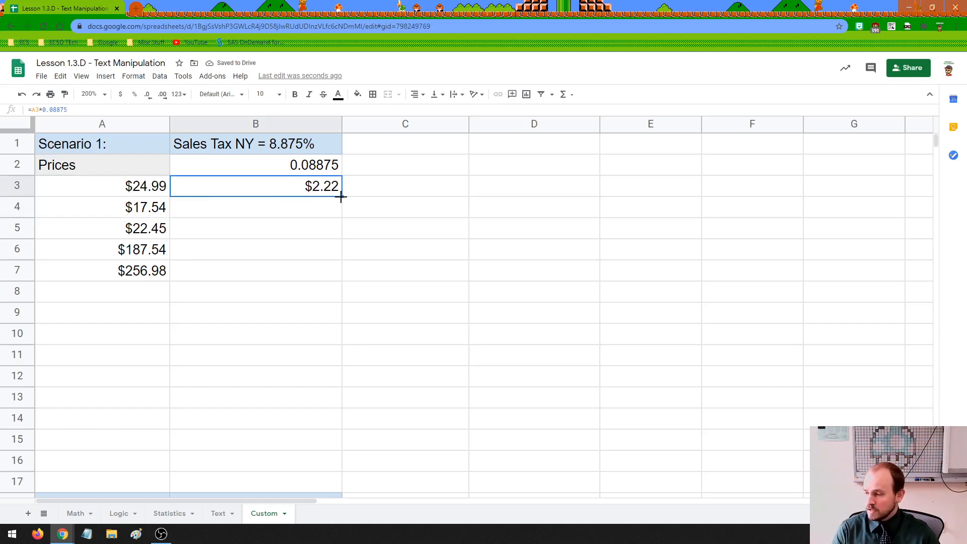
{"action": "left_click_drag", "start_coordinate": [341, 198], "coordinate": [339, 275]}
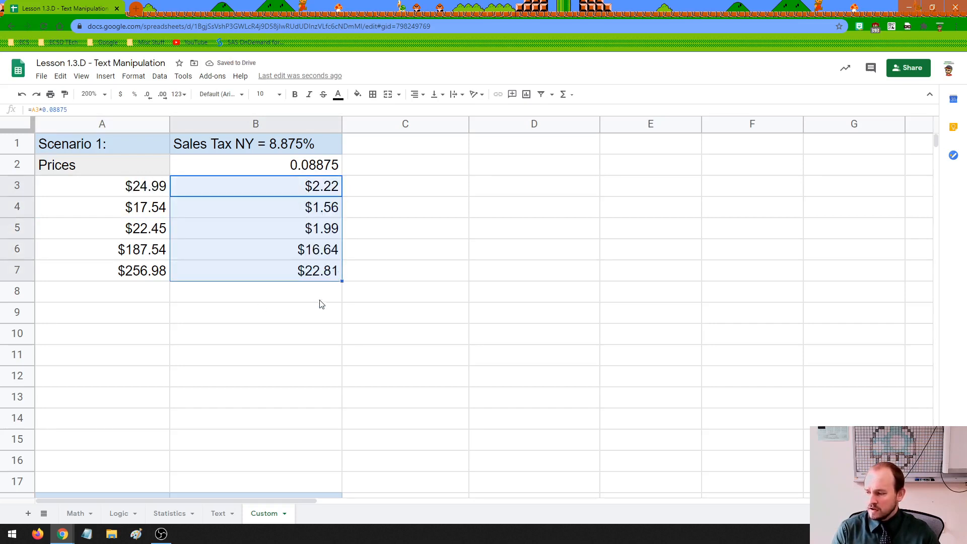
{"action": "left_click", "coordinate": [320, 301]}
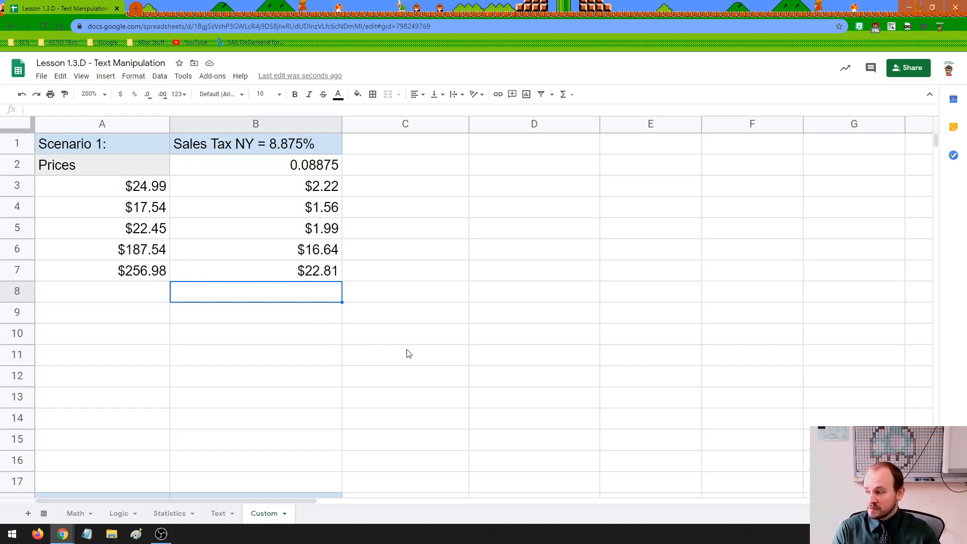
Enter a bill amount of $86.45 in cell A20 of the Scenario 2 tip table
{"action": "scroll", "coordinate": [408, 353], "scroll_direction": "down", "scroll_amount": 2}
{"action": "scroll", "coordinate": [408, 354], "scroll_direction": "down", "scroll_amount": 4}
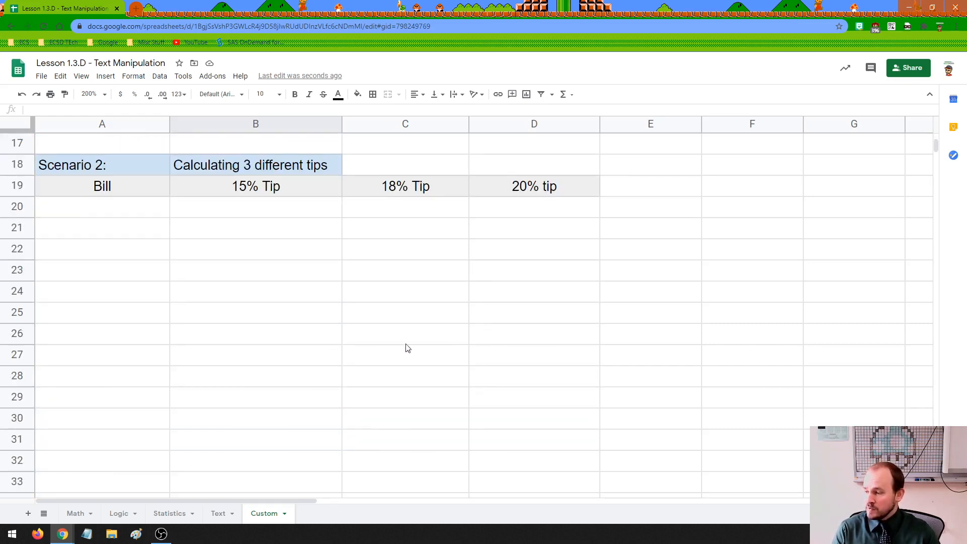
{"action": "left_click", "coordinate": [140, 208]}
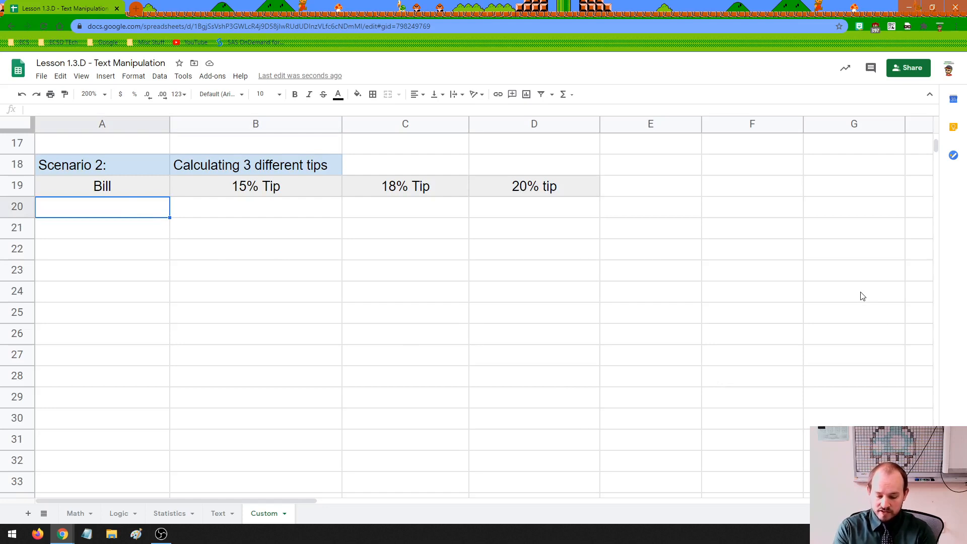
{"action": "type", "text": "$"}
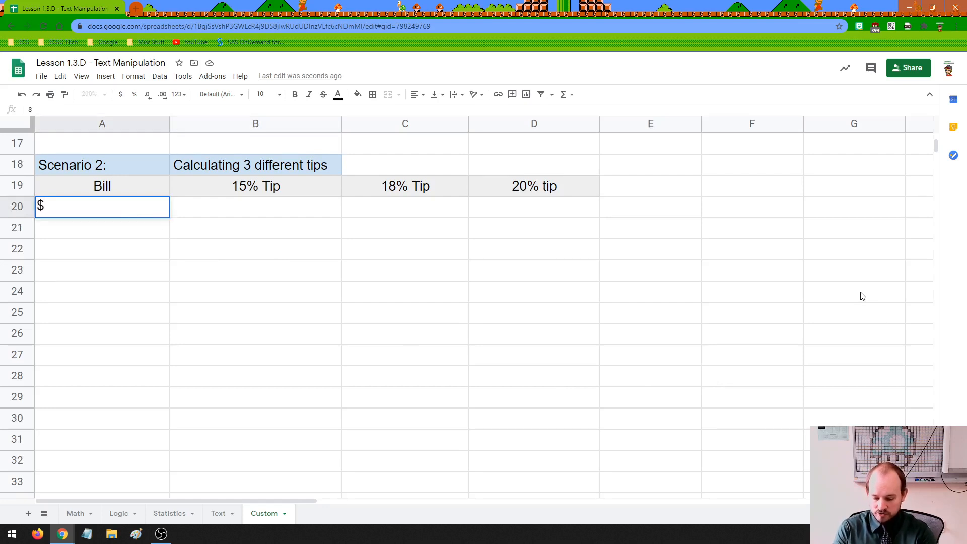
{"action": "type", "text": "86.45"}
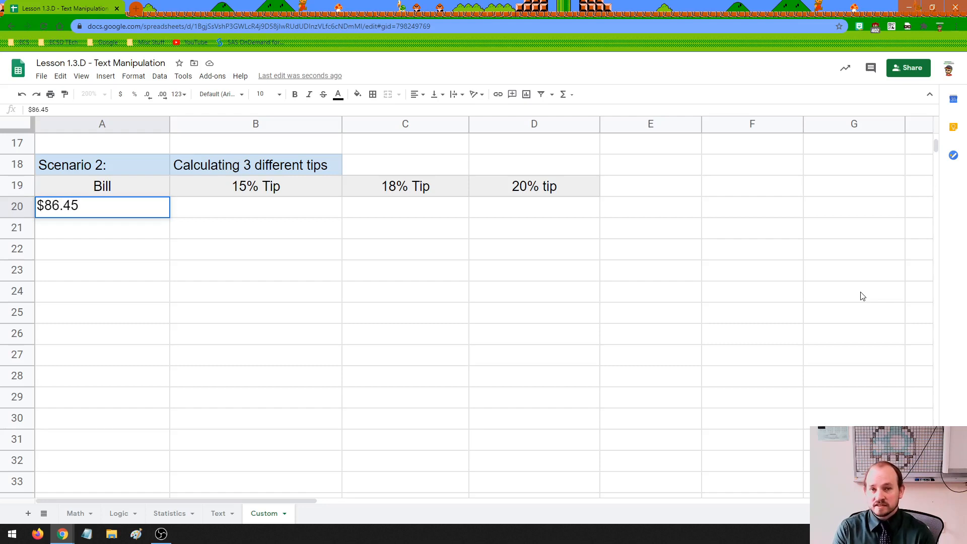
{"action": "key", "text": "Return"}
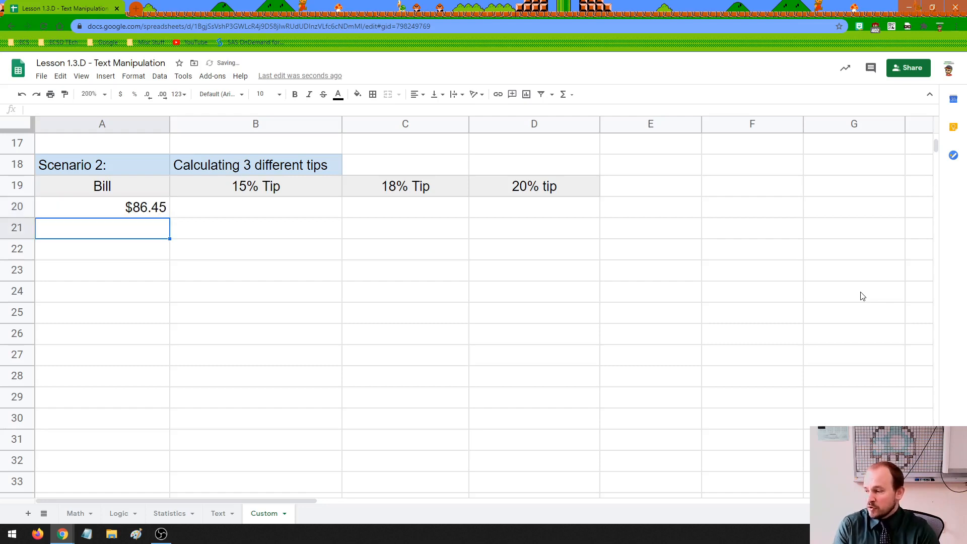
Calculate the 15% tip on the bill by entering the formula =A20*0.15 in cell B20
{"action": "left_click", "coordinate": [306, 212]}
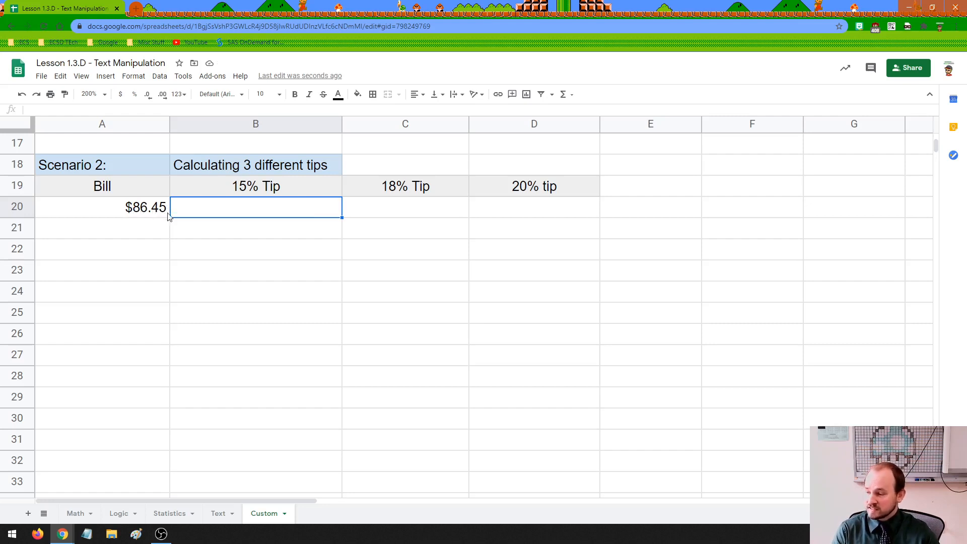
{"action": "left_click", "coordinate": [404, 211]}
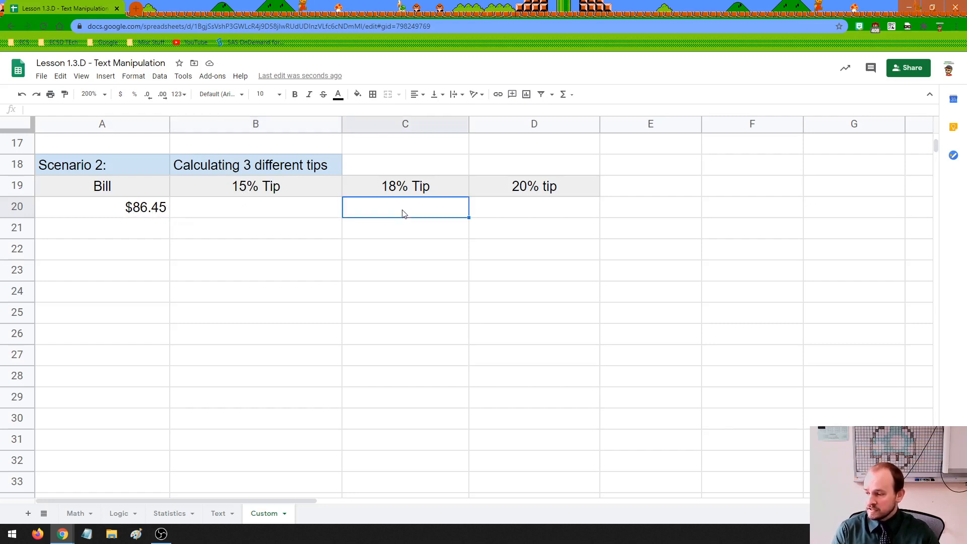
{"action": "left_click", "coordinate": [504, 210]}
{"action": "left_click", "coordinate": [309, 211]}
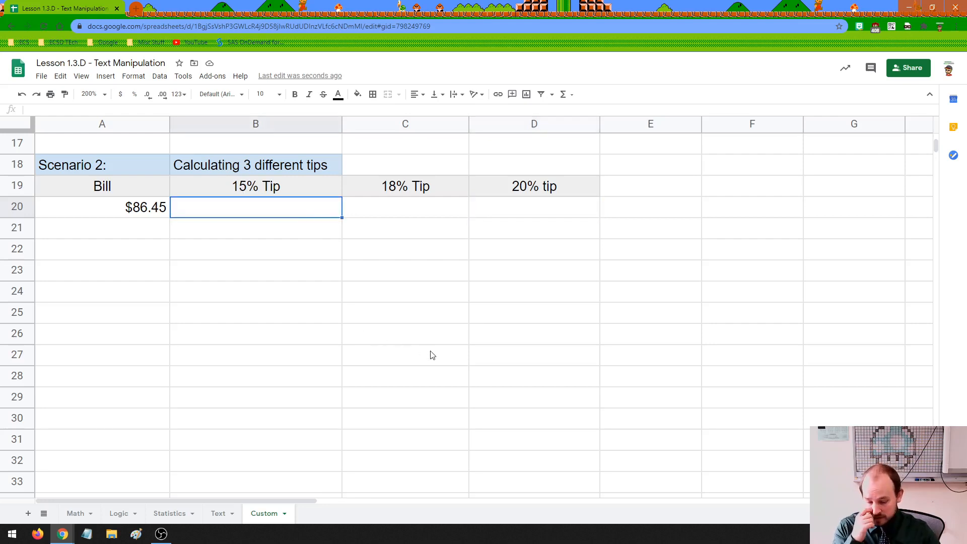
{"action": "type", "text": "="}
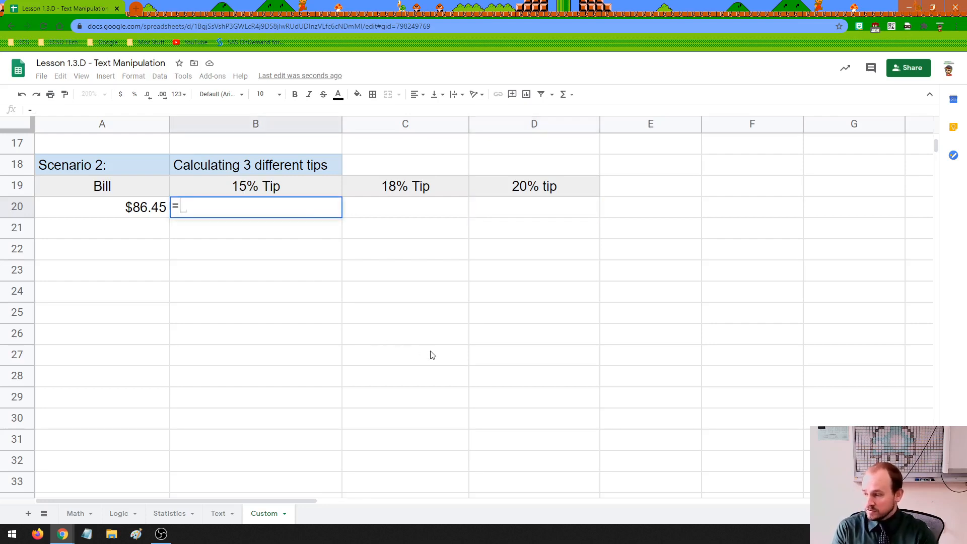
{"action": "left_click", "coordinate": [146, 214]}
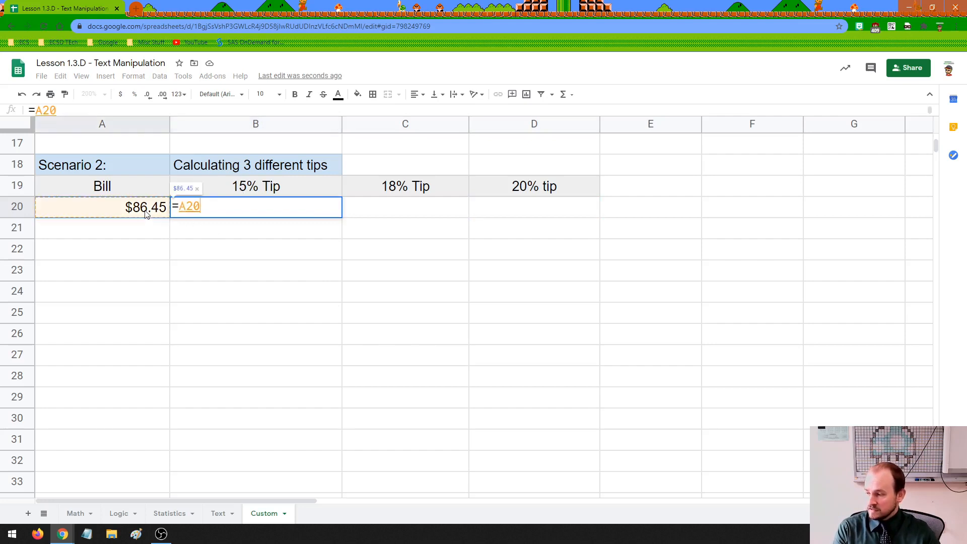
{"action": "type", "text": "*"}
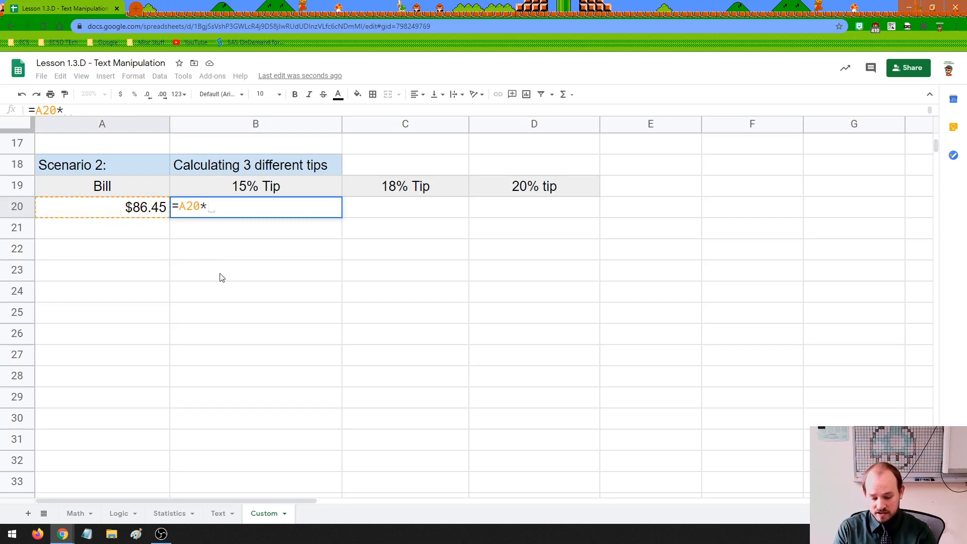
{"action": "type", "text": "0.15"}
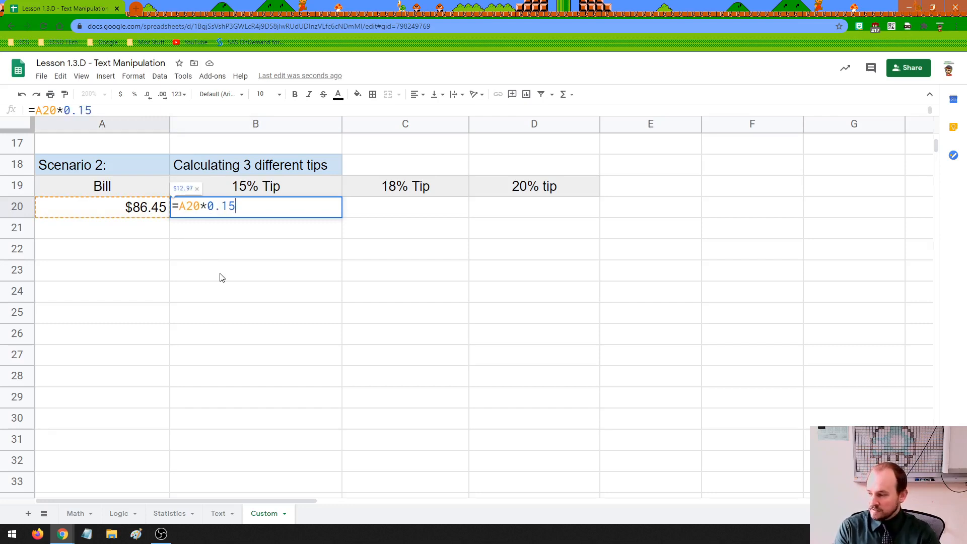
{"action": "key", "text": "Return"}
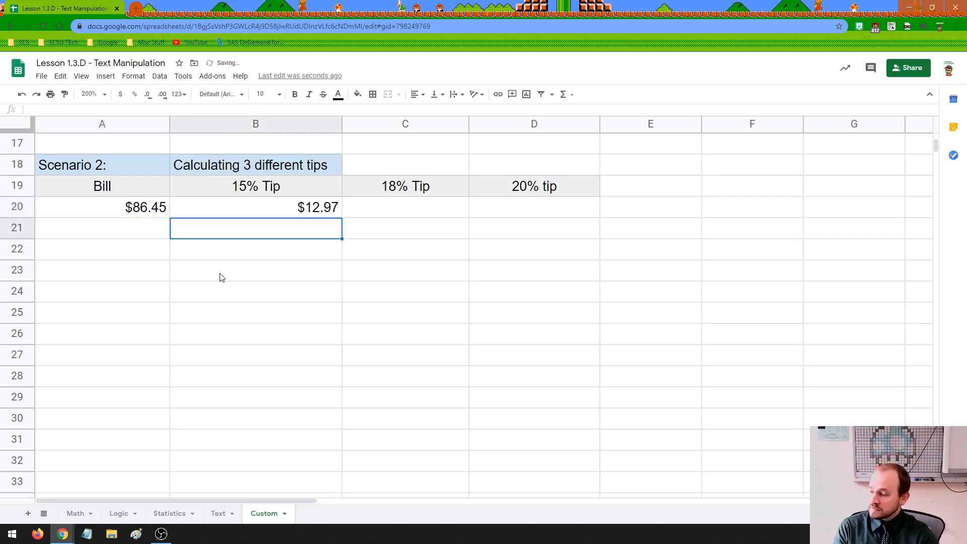
Calculate the 18% tip on the bill by entering the formula =A20*0.18 in cell C20
{"action": "left_click", "coordinate": [269, 208]}
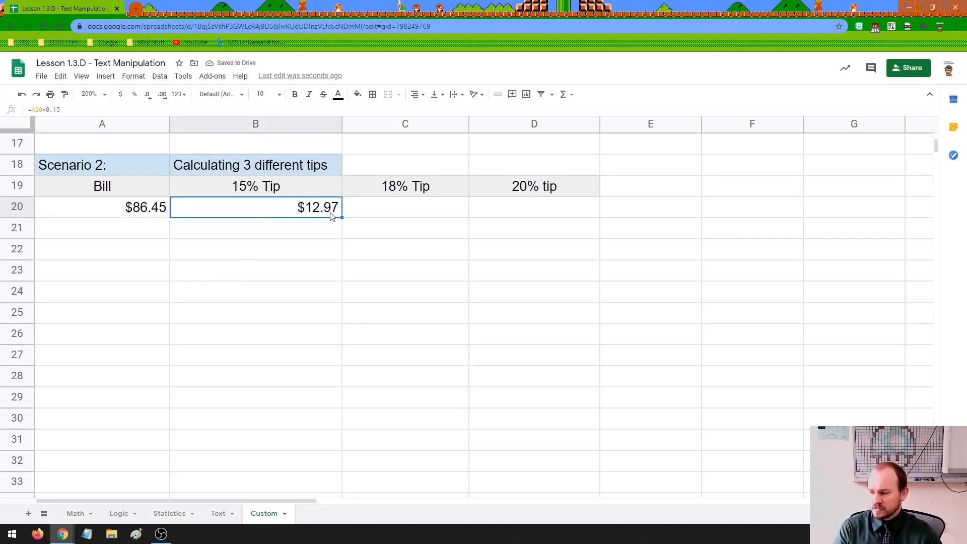
{"action": "left_click", "coordinate": [382, 213]}
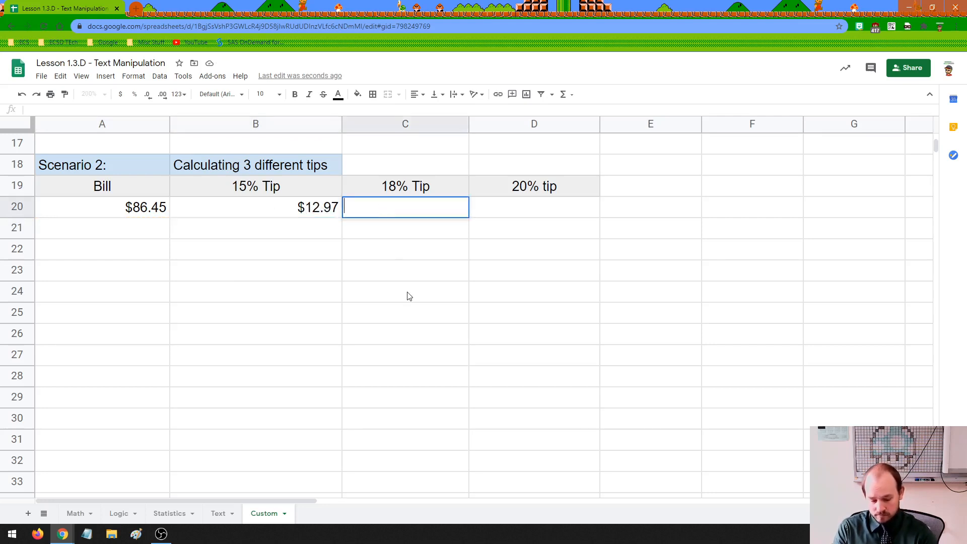
{"action": "type", "text": "="}
{"action": "left_click", "coordinate": [150, 212]}
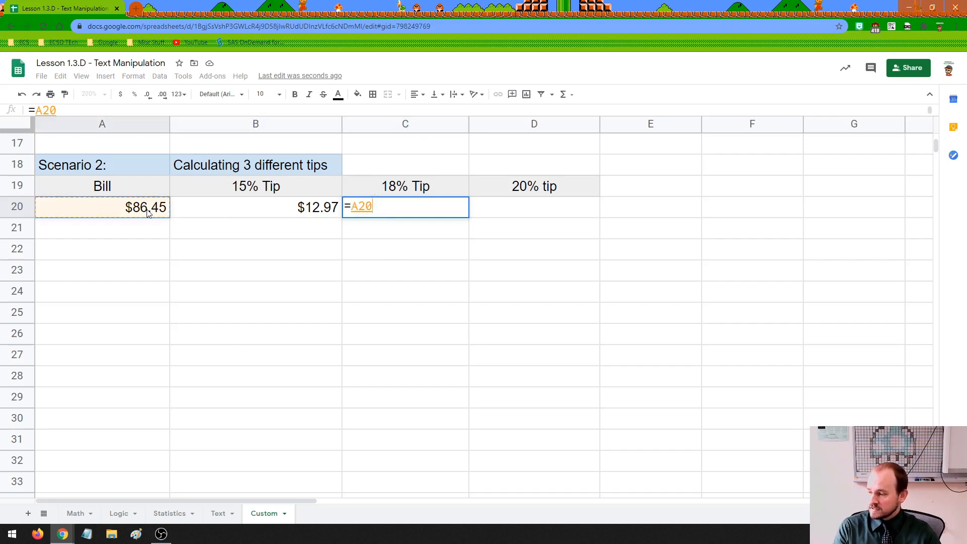
{"action": "type", "text": "*"}
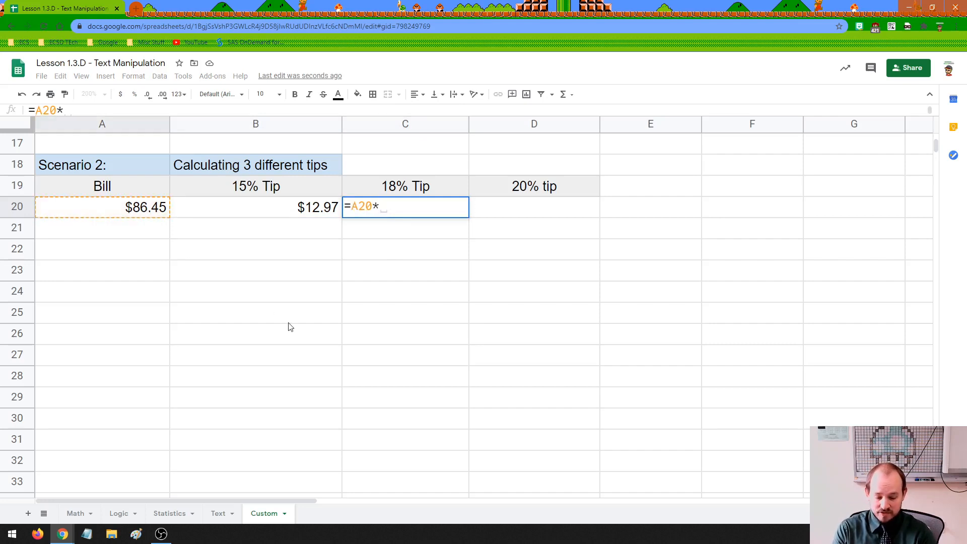
{"action": "type", "text": "0.18"}
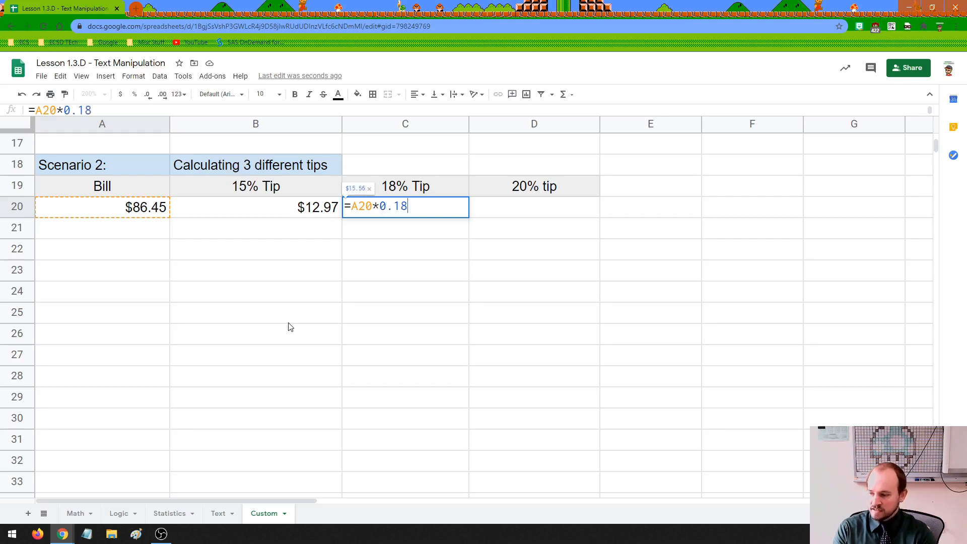
{"action": "key", "text": "Return"}
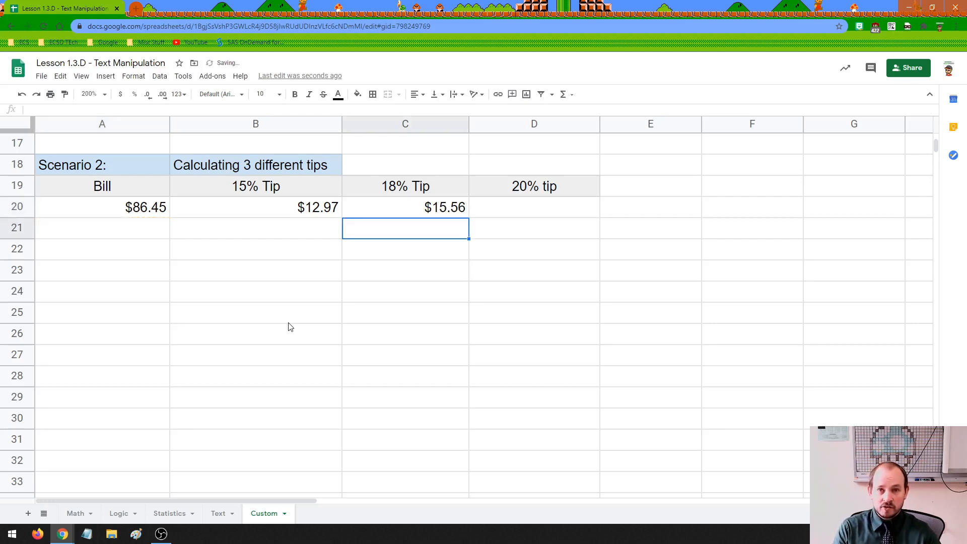
{"action": "left_click", "coordinate": [426, 210]}
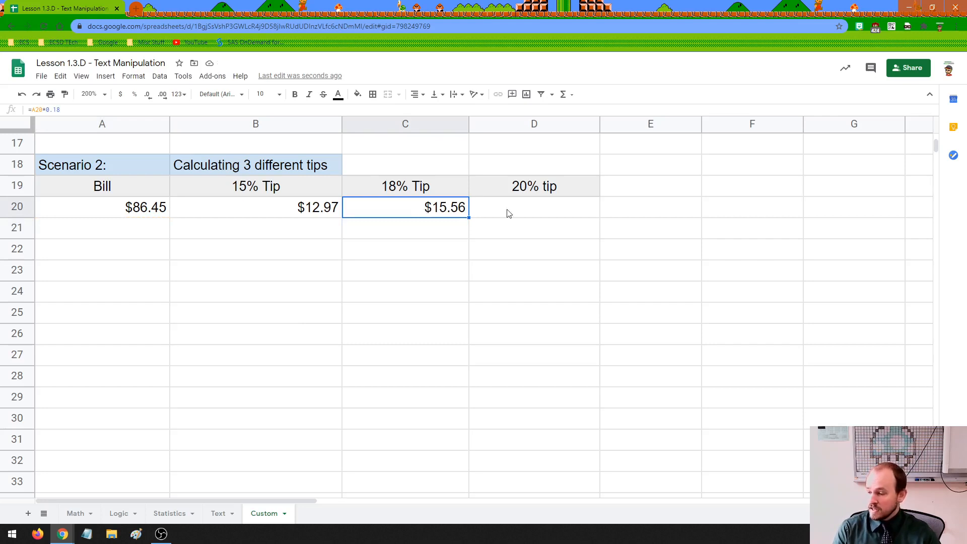
Calculate the 20% tip on the bill by entering the formula =A20*0.20 in cell D20
{"action": "left_click", "coordinate": [529, 214]}
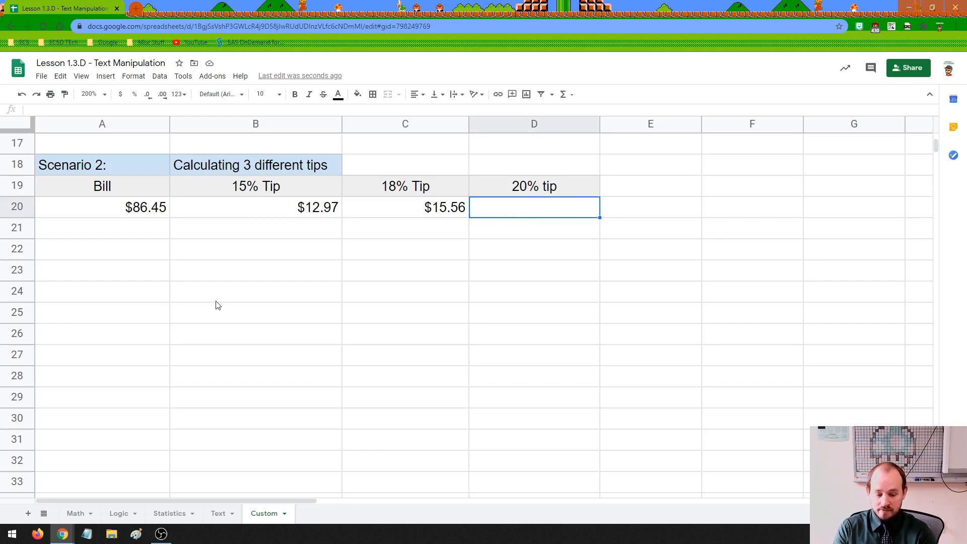
{"action": "type", "text": "="}
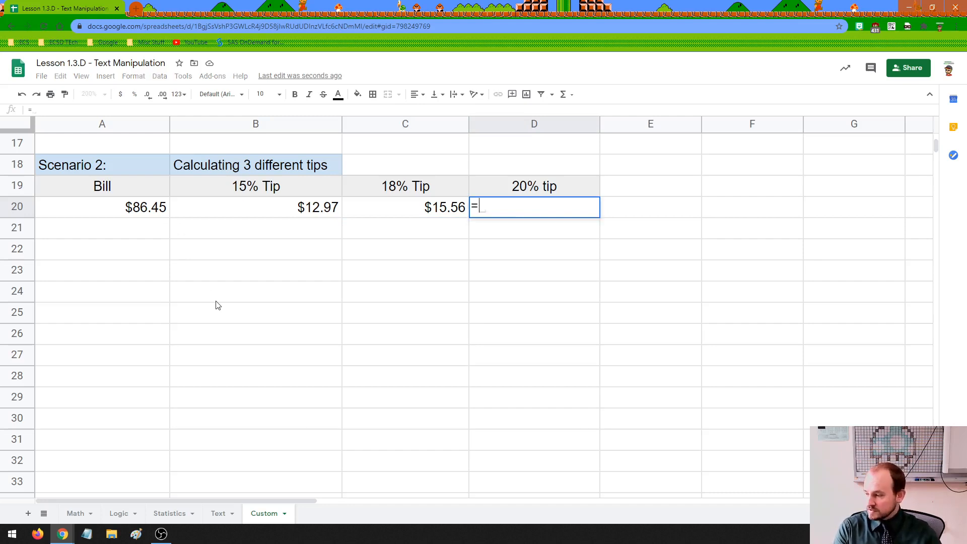
{"action": "left_click", "coordinate": [145, 211]}
{"action": "type", "text": "*0"}
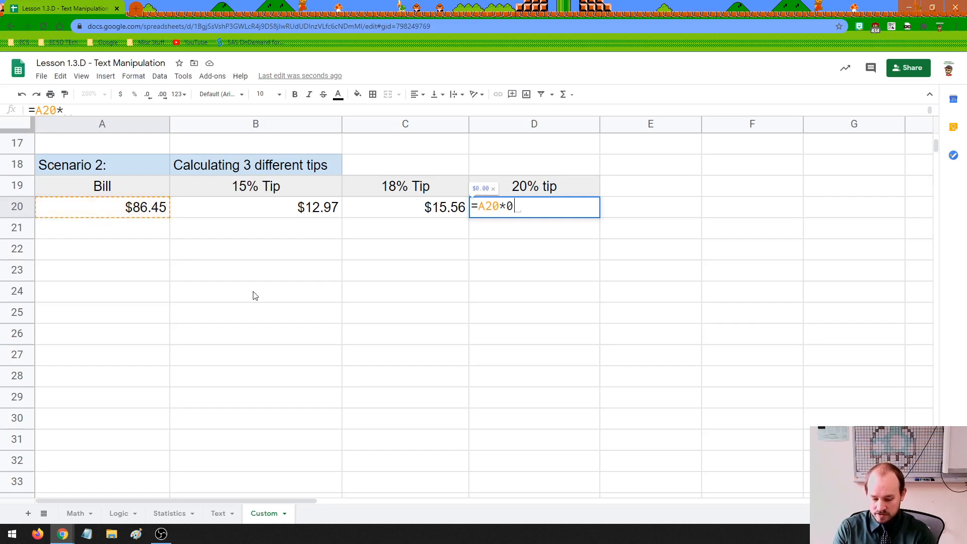
{"action": "type", "text": ".20"}
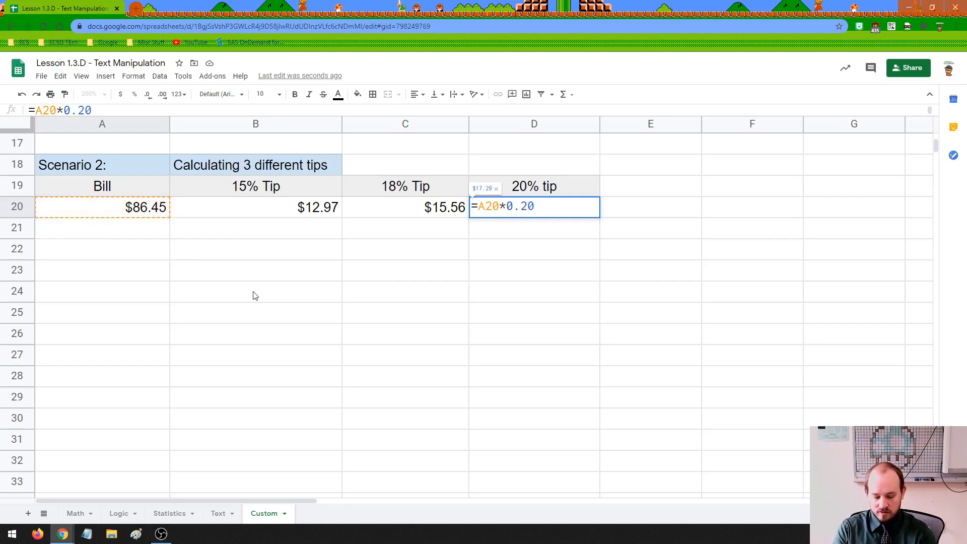
{"action": "key", "text": "Return"}
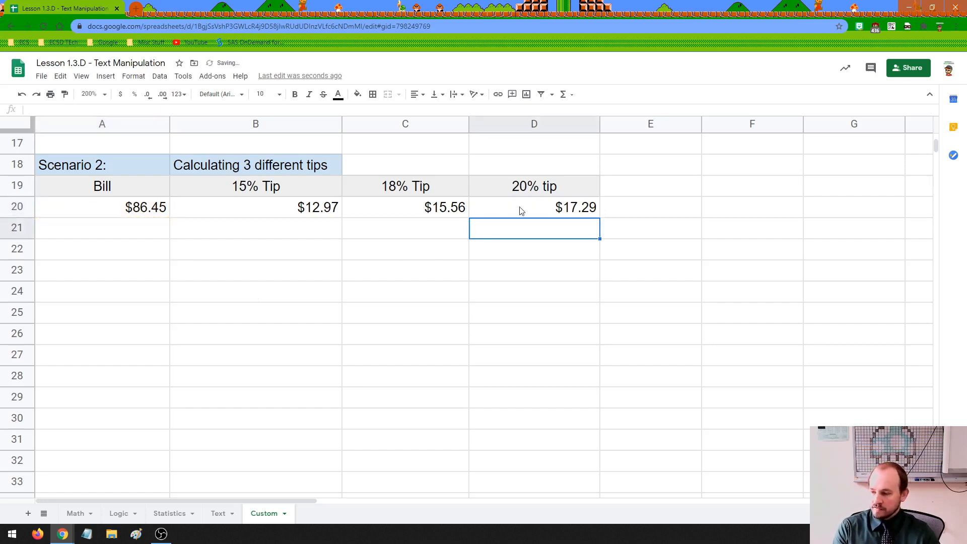
{"action": "left_click", "coordinate": [544, 212]}
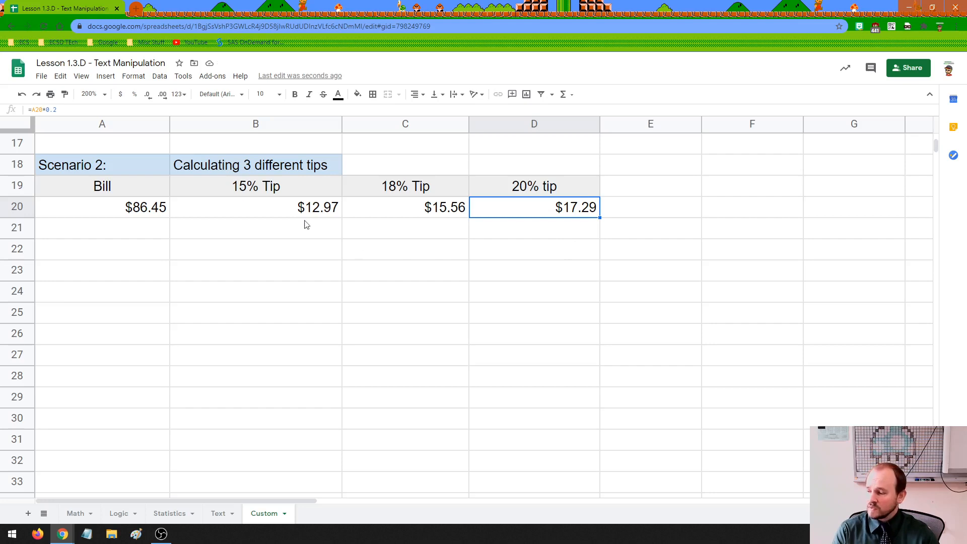
{"action": "left_click_drag", "start_coordinate": [141, 169], "coordinate": [521, 211]}
{"action": "left_click", "coordinate": [488, 238]}
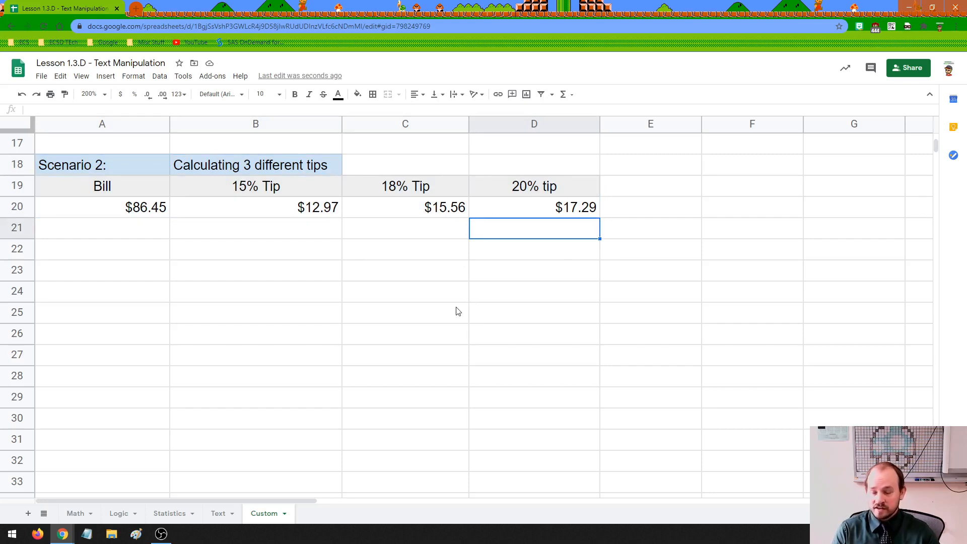
Move the Scenario 3 headers Hours Worked, Hourly Rate and Total Pay one column over to B36:D36
{"action": "scroll", "coordinate": [453, 373], "scroll_direction": "down", "scroll_amount": 5}
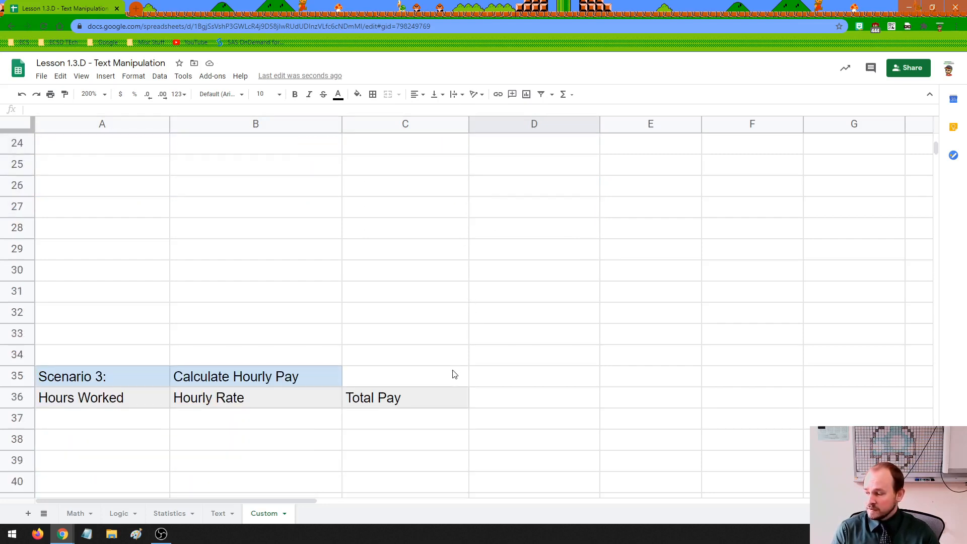
{"action": "scroll", "coordinate": [453, 374], "scroll_direction": "down", "scroll_amount": 2}
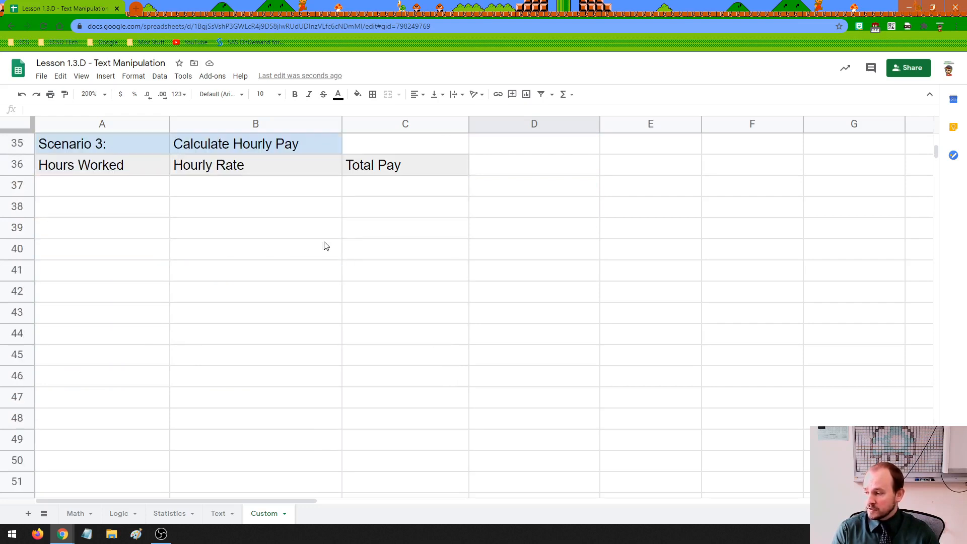
{"action": "left_click", "coordinate": [116, 188]}
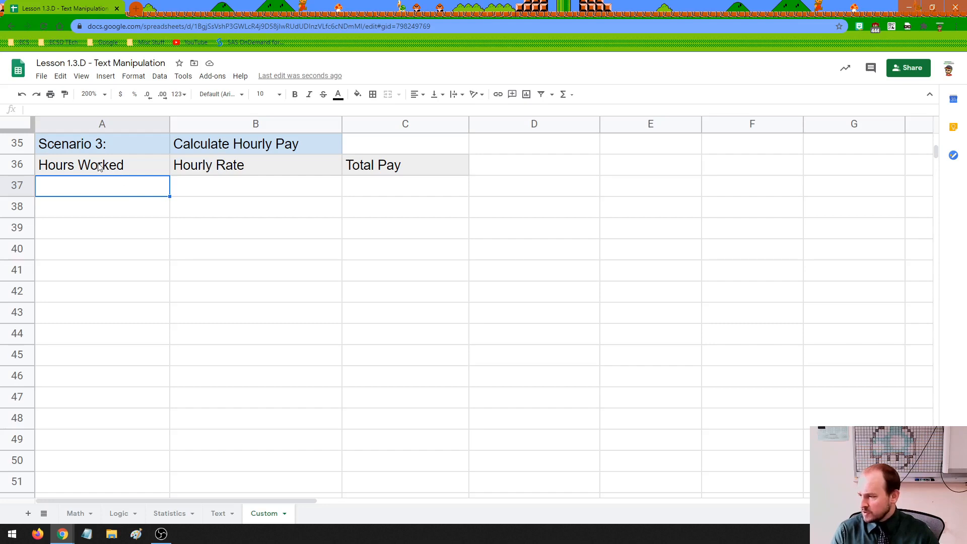
{"action": "mouse_move", "coordinate": [119, 167]}
{"action": "left_mouse_down"}
{"action": "mouse_move", "coordinate": [227, 188]}
{"action": "mouse_move", "coordinate": [337, 171]}
{"action": "mouse_move", "coordinate": [485, 168]}
{"action": "left_mouse_up"}
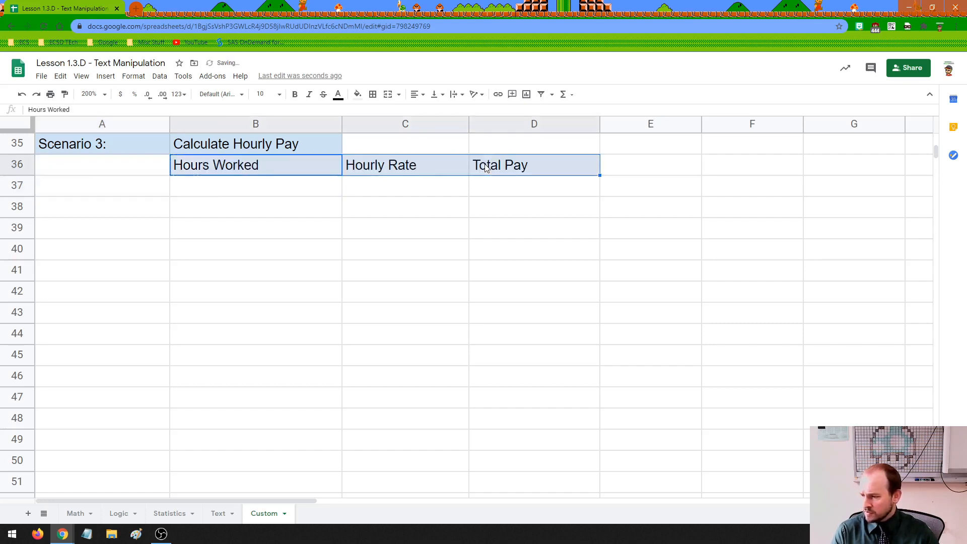
Enter the day labels Monday in cell A37 and Tuesday in cell A38 of the Scenario 3 table
{"action": "left_click", "coordinate": [107, 184]}
{"action": "type", "text": "Monday"}
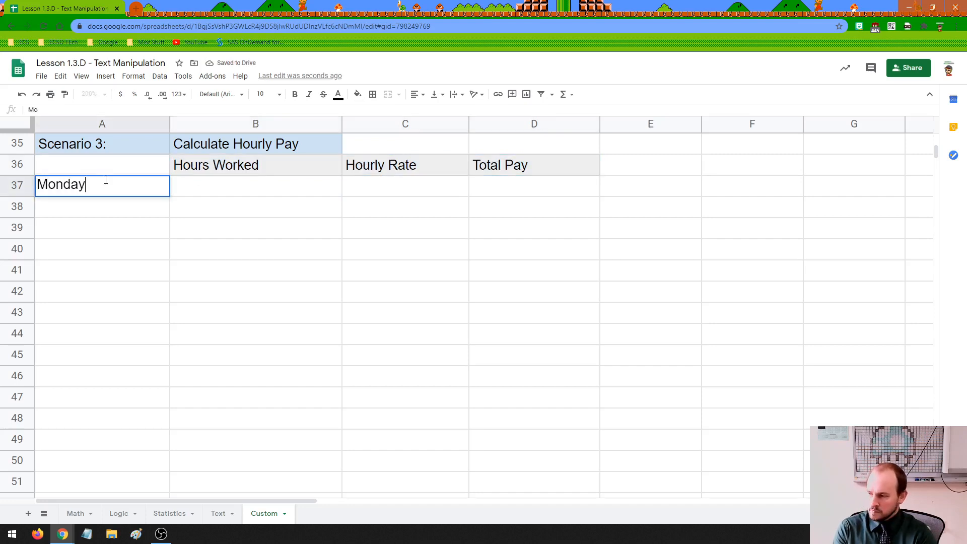
{"action": "key", "text": "Return"}
{"action": "type", "text": "Tuesday"}
{"action": "left_click", "coordinate": [107, 185]}
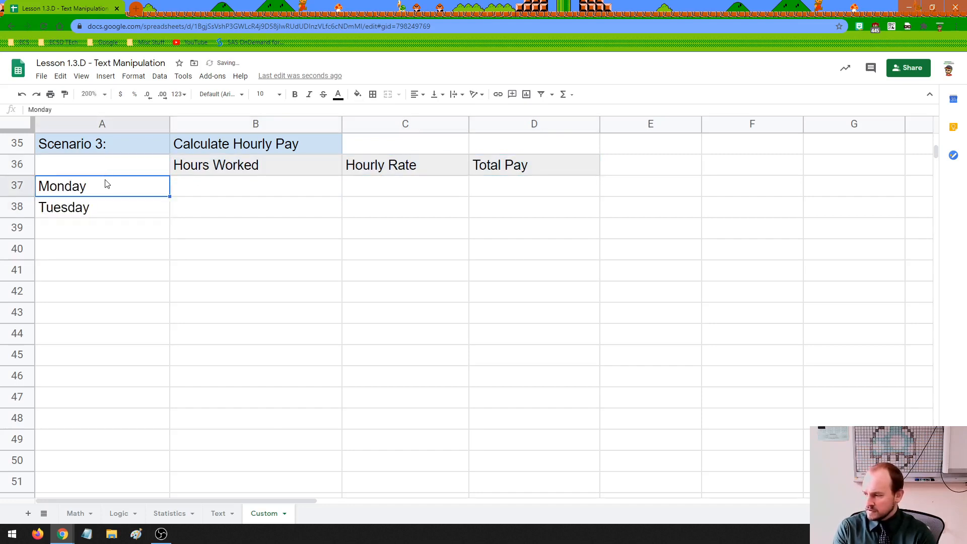
{"action": "type", "text": "We"}
{"action": "key", "text": "BackSpace"}
{"action": "key", "text": "BackSpace"}
{"action": "type", "text": "Monday"}
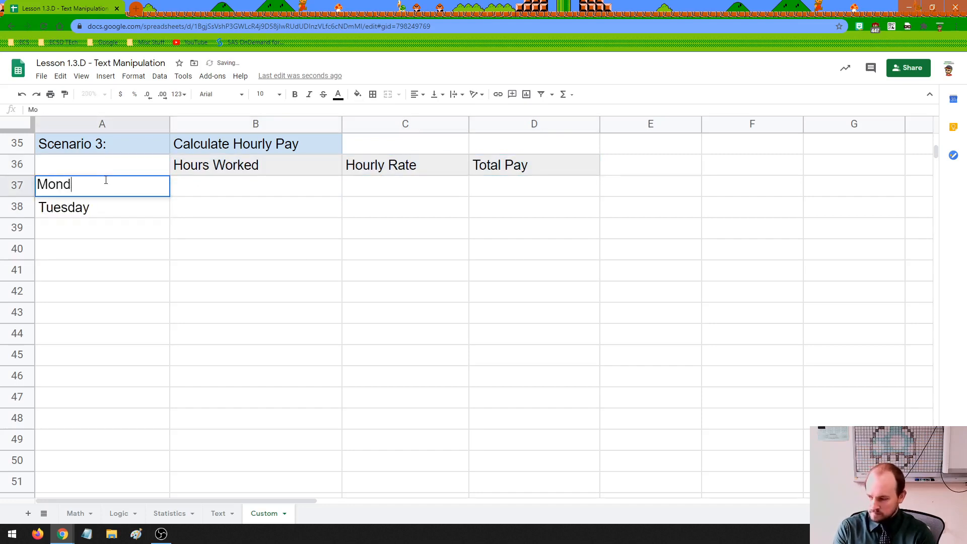
{"action": "key", "text": "Return"}
{"action": "key", "text": "Return"}
{"action": "key", "text": "Return"}
Continue the day labels with Wednesday, Thursday and Friday in cells A39 through A41
{"action": "type", "text": "Wednesday"}
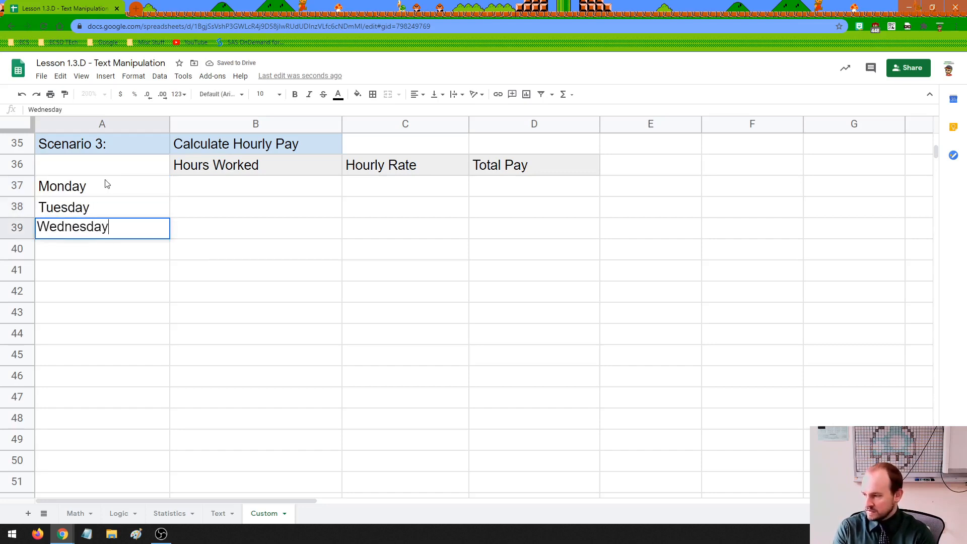
{"action": "key", "text": "Return"}
{"action": "type", "text": "Thursday"}
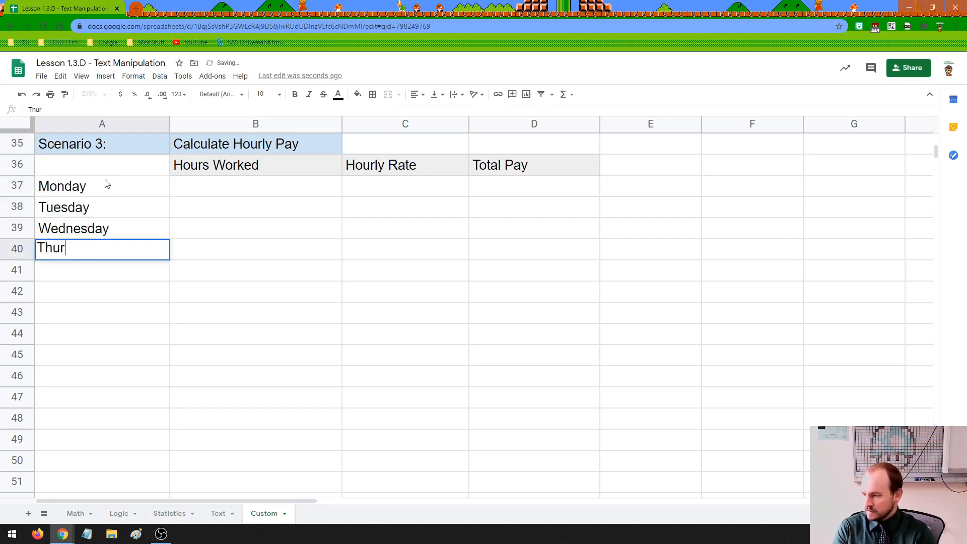
{"action": "key", "text": "Return"}
{"action": "type", "text": "Friday"}
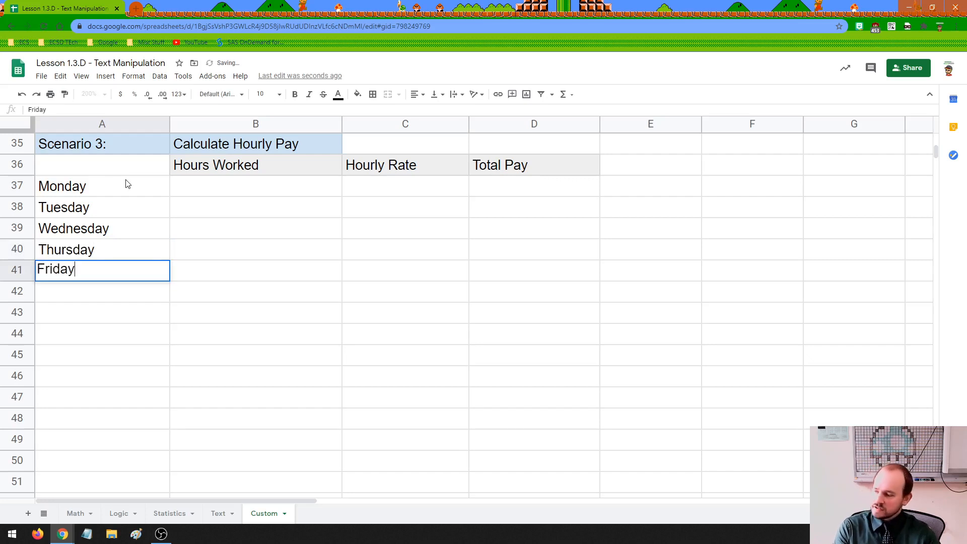
{"action": "left_click_drag", "start_coordinate": [123, 185], "coordinate": [107, 273]}
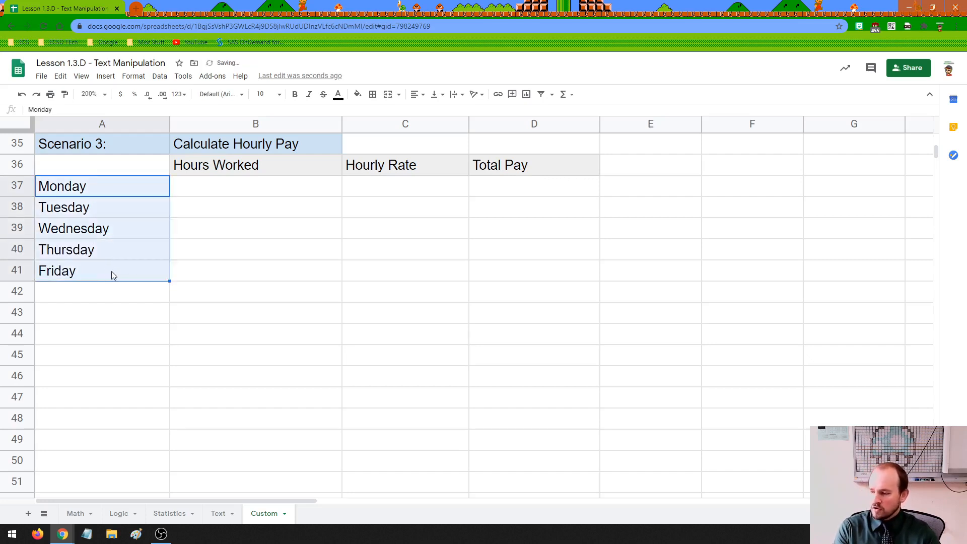
Fill in the hours worked from Monday to Friday in B37:B41 as 6, 2, 8, 8 and 10
{"action": "left_click", "coordinate": [204, 195]}
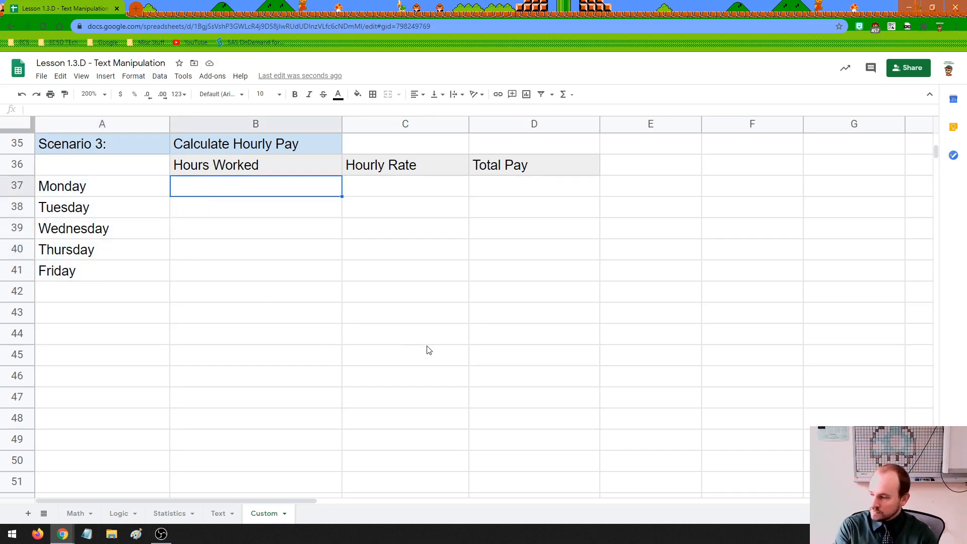
{"action": "type", "text": "6"}
{"action": "key", "text": "Return"}
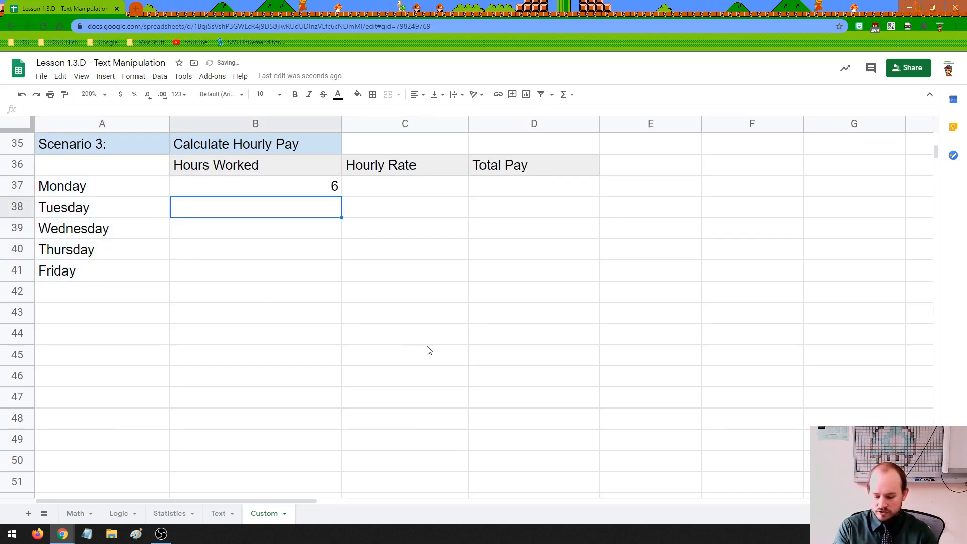
{"action": "type", "text": "2"}
{"action": "key", "text": "Return"}
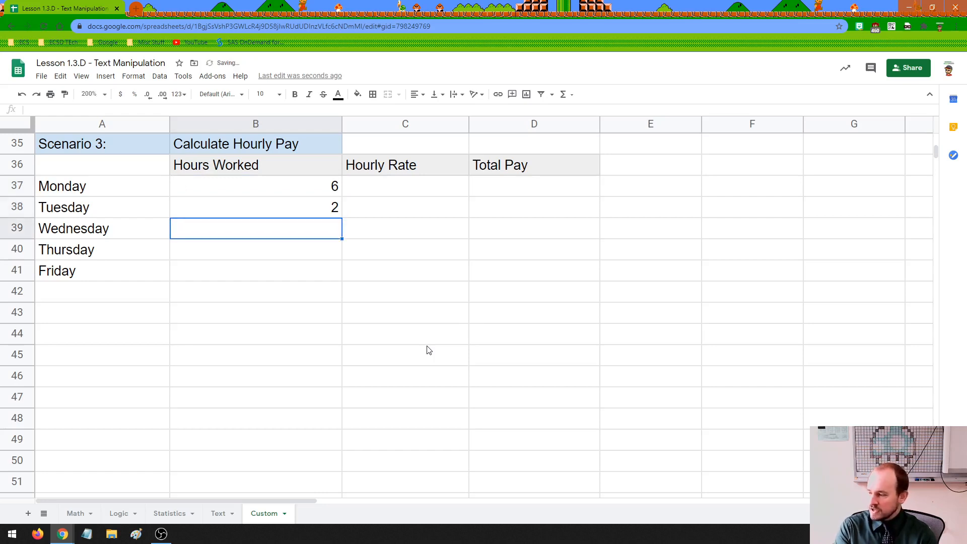
{"action": "type", "text": "8"}
{"action": "key", "text": "Return"}
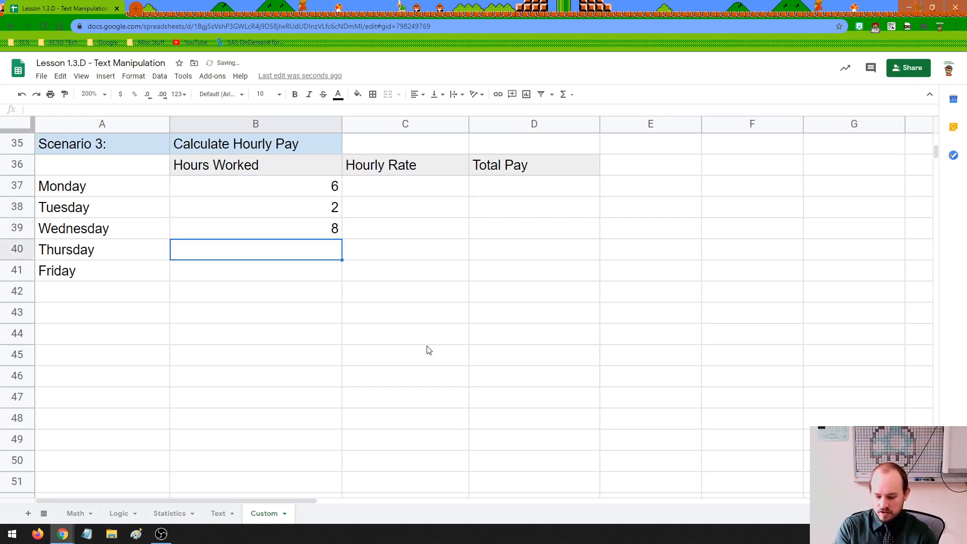
{"action": "type", "text": "8"}
{"action": "key", "text": "Return"}
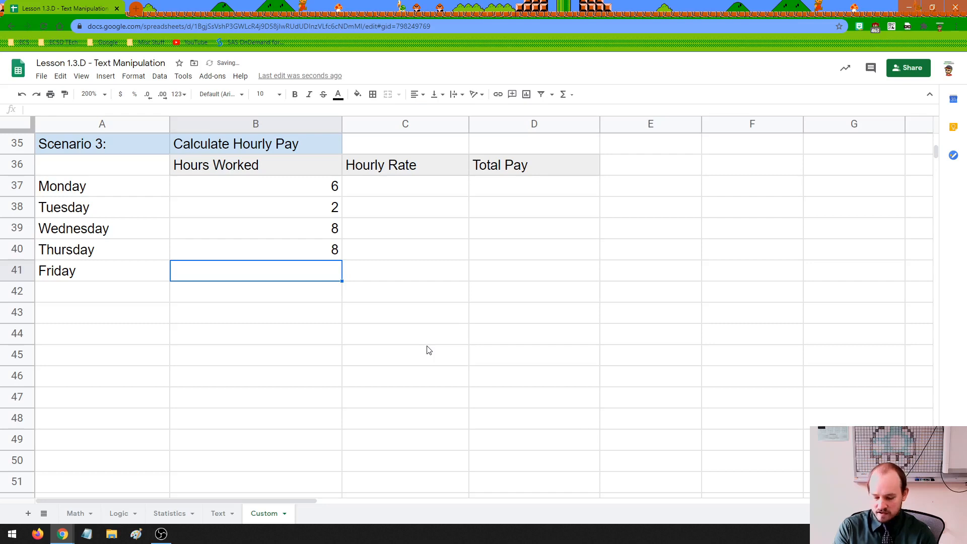
{"action": "type", "text": "10"}
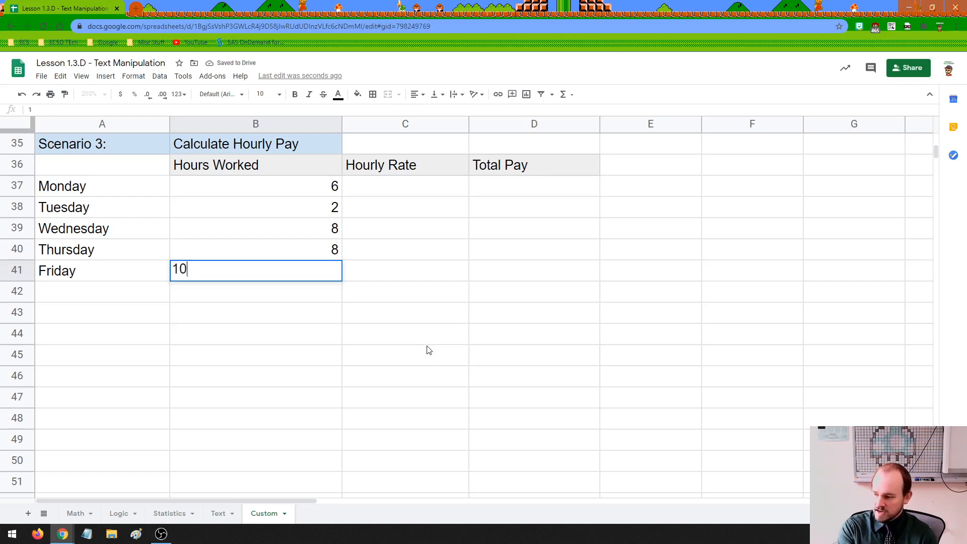
{"action": "key", "text": "Return"}
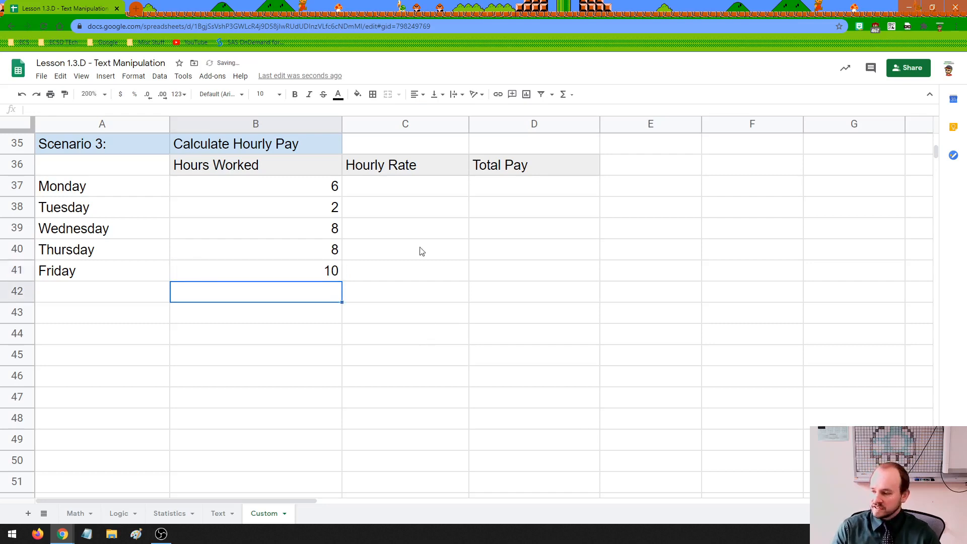
Enter an hourly rate of $14 for Monday in cell C37
{"action": "left_click", "coordinate": [418, 191]}
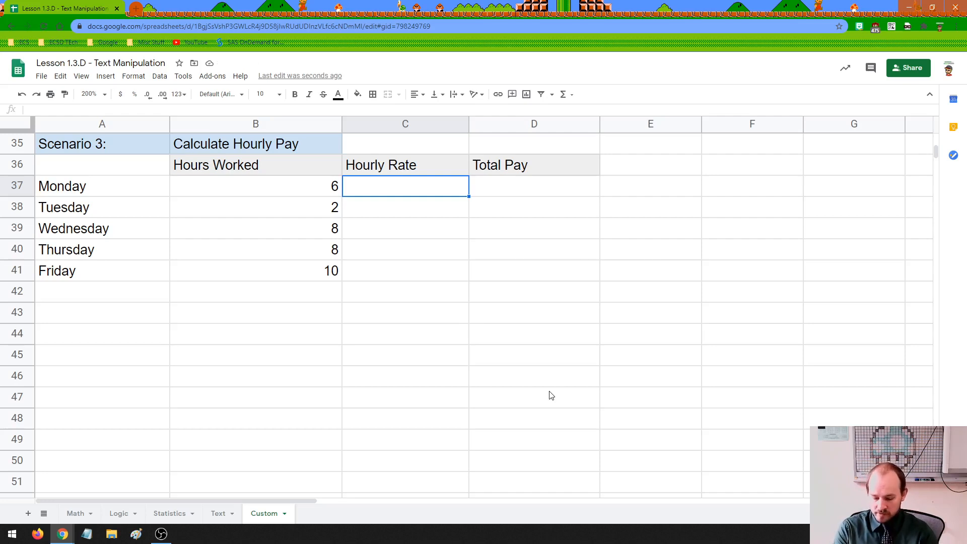
{"action": "type", "text": "$14"}
{"action": "key", "text": "Return"}
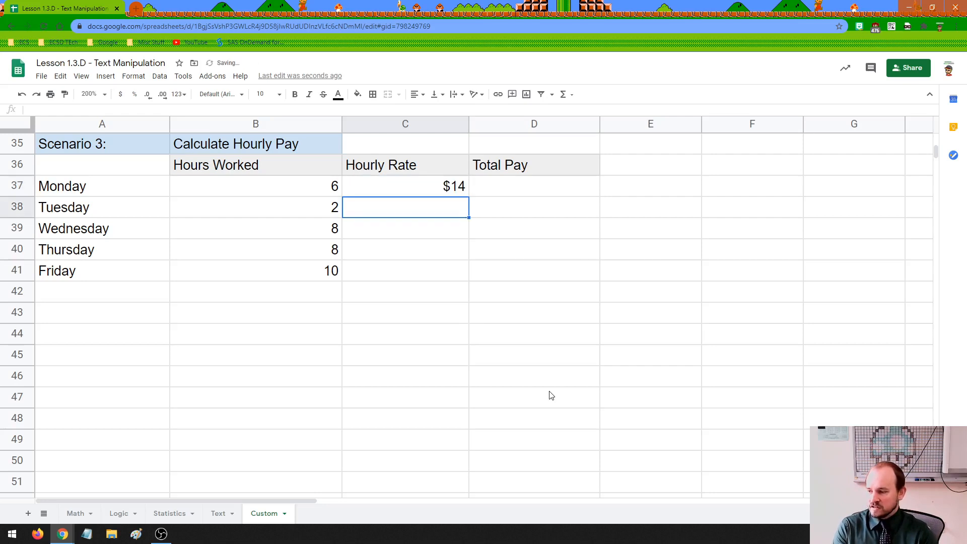
{"action": "left_click", "coordinate": [446, 189]}
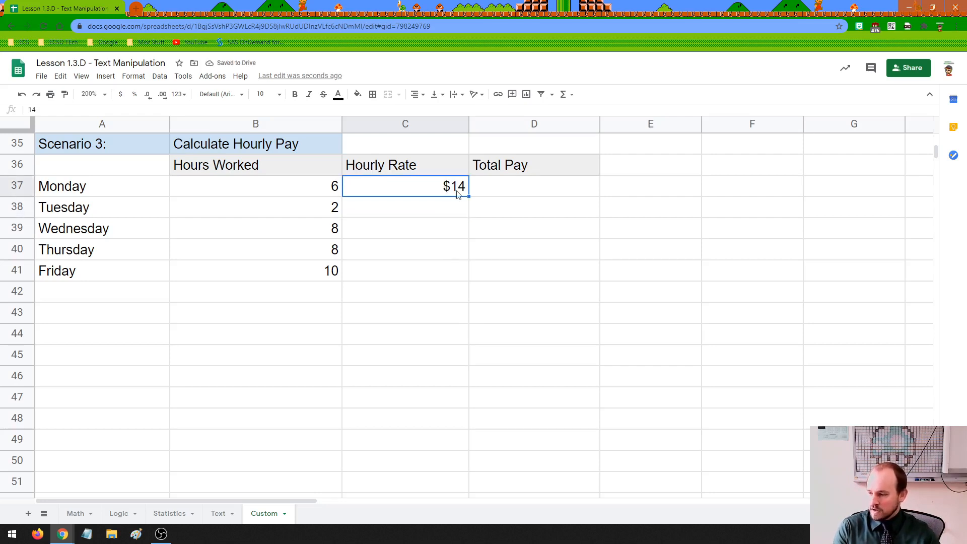
Copy Monday's $14 hourly rate down the Hourly Rate column to Friday in cell C41
{"action": "left_click_drag", "start_coordinate": [469, 195], "coordinate": [466, 278]}
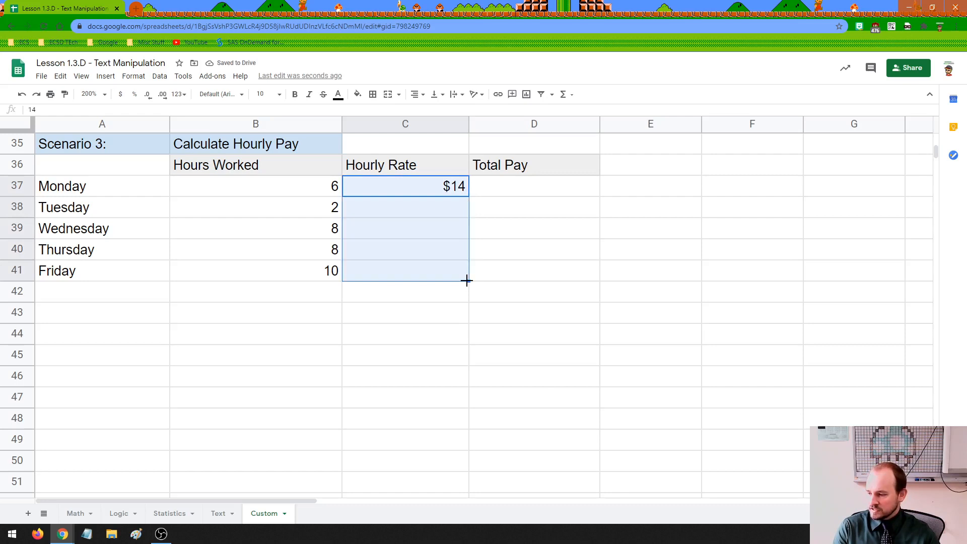
{"action": "left_click", "coordinate": [459, 193]}
{"action": "left_click_drag", "start_coordinate": [468, 196], "coordinate": [464, 275]}
{"action": "left_click", "coordinate": [437, 315]}
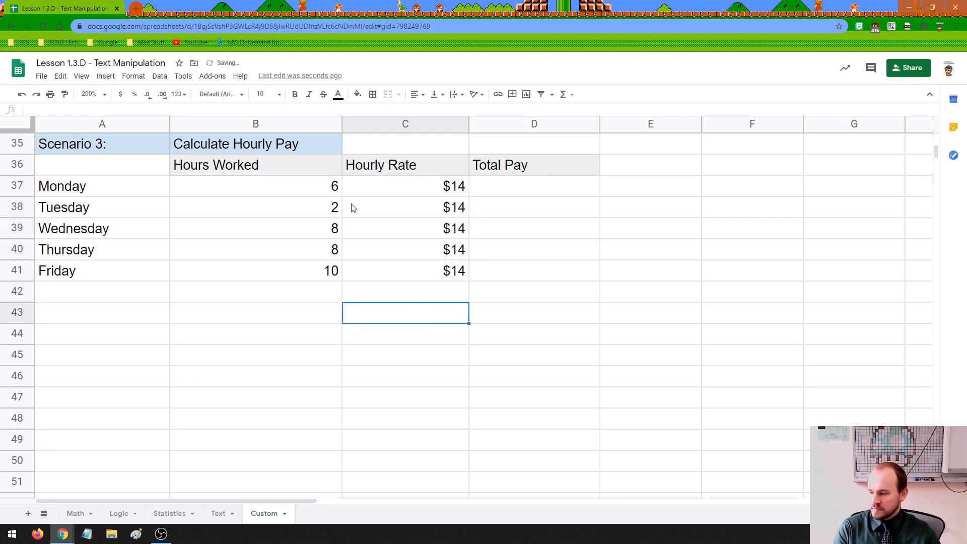
Calculate Monday's total pay in cell D37 with =B37*C37 and fill the formula down through D41
{"action": "left_click", "coordinate": [320, 189]}
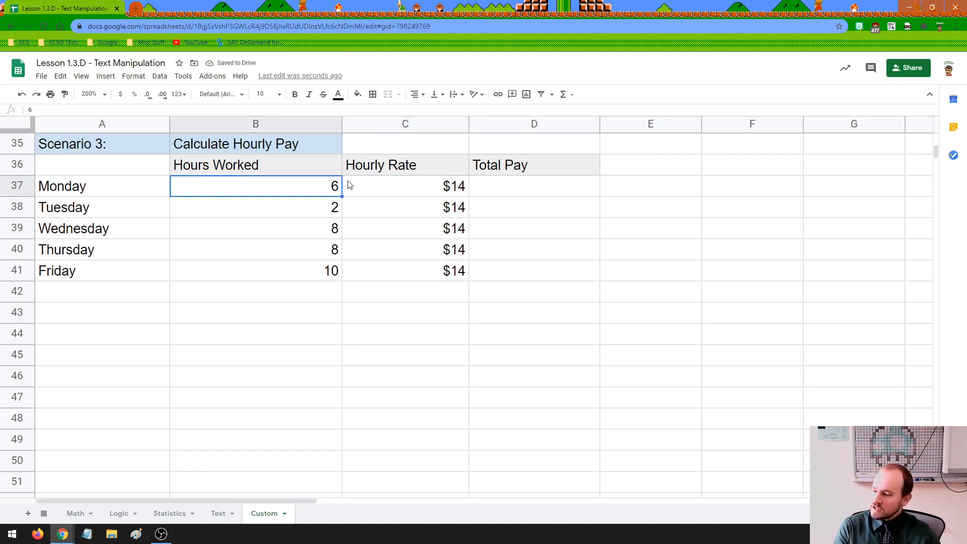
{"action": "left_click", "coordinate": [408, 188]}
{"action": "left_click", "coordinate": [533, 195]}
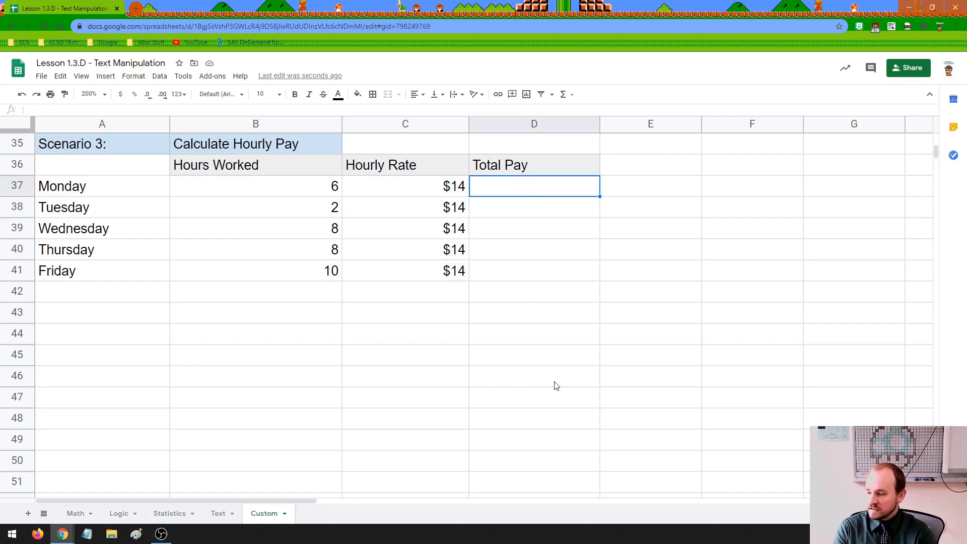
{"action": "type", "text": "="}
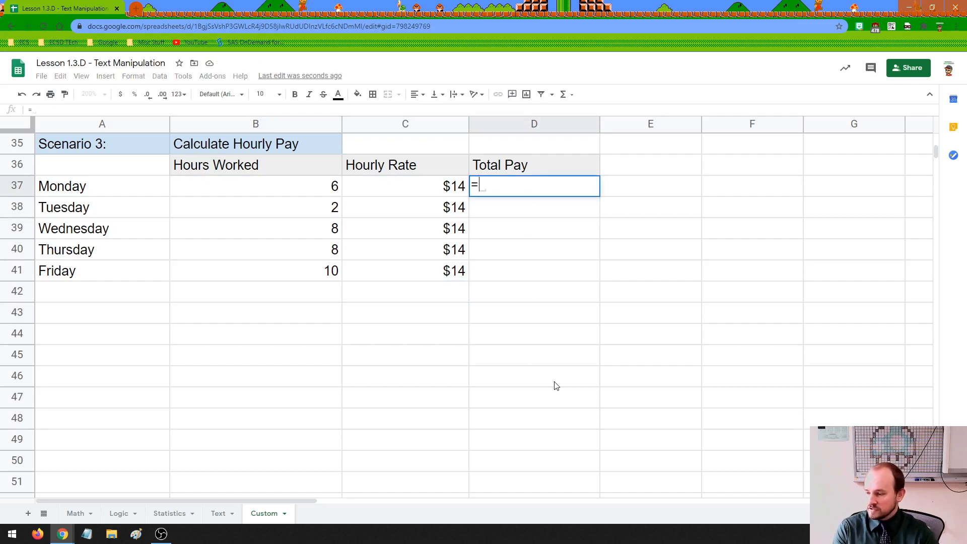
{"action": "left_click", "coordinate": [327, 192]}
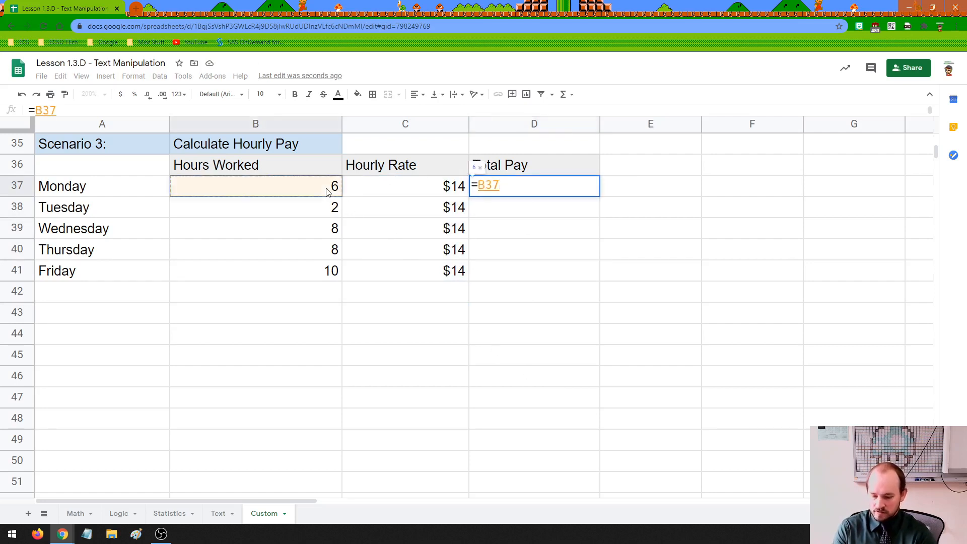
{"action": "type", "text": "*"}
{"action": "left_click", "coordinate": [397, 189]}
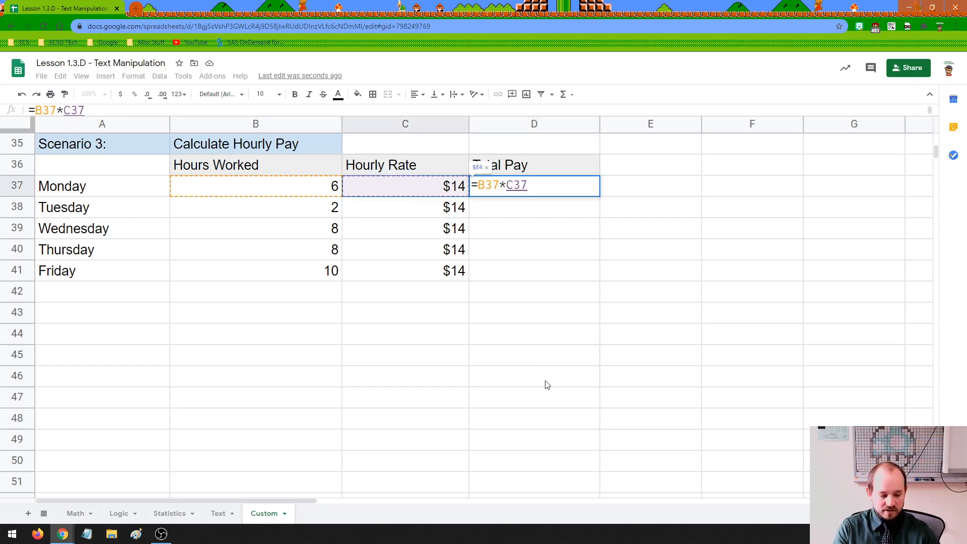
{"action": "key", "text": "Return"}
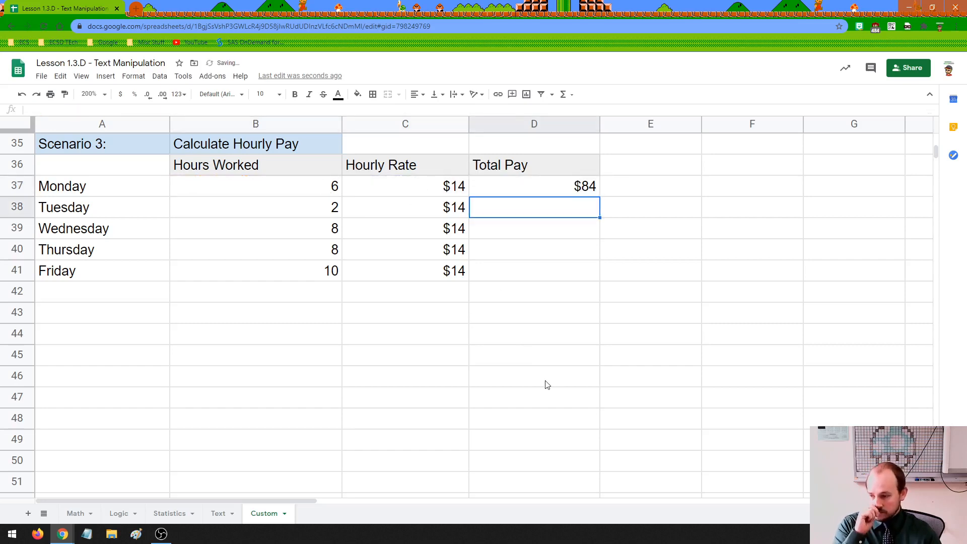
{"action": "left_click", "coordinate": [565, 194]}
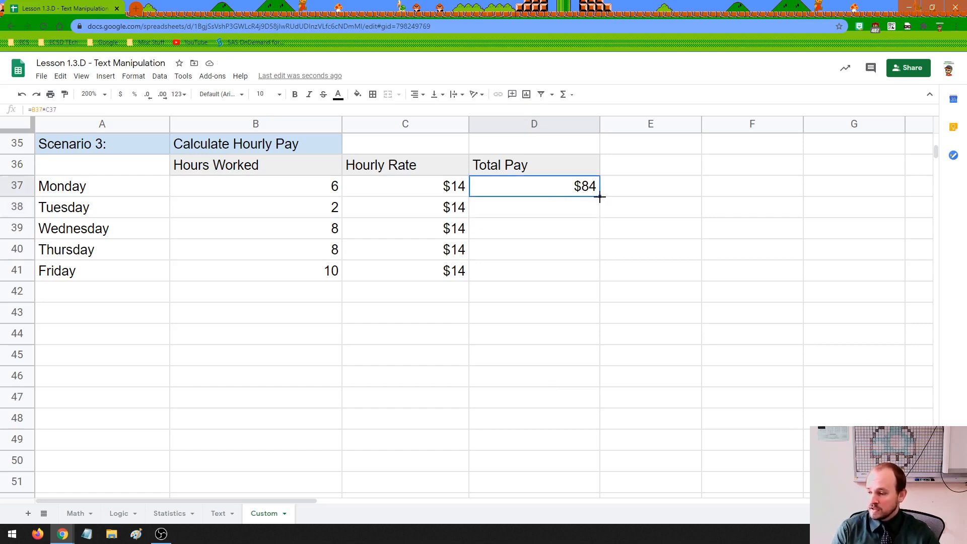
{"action": "left_click_drag", "start_coordinate": [599, 196], "coordinate": [600, 281]}
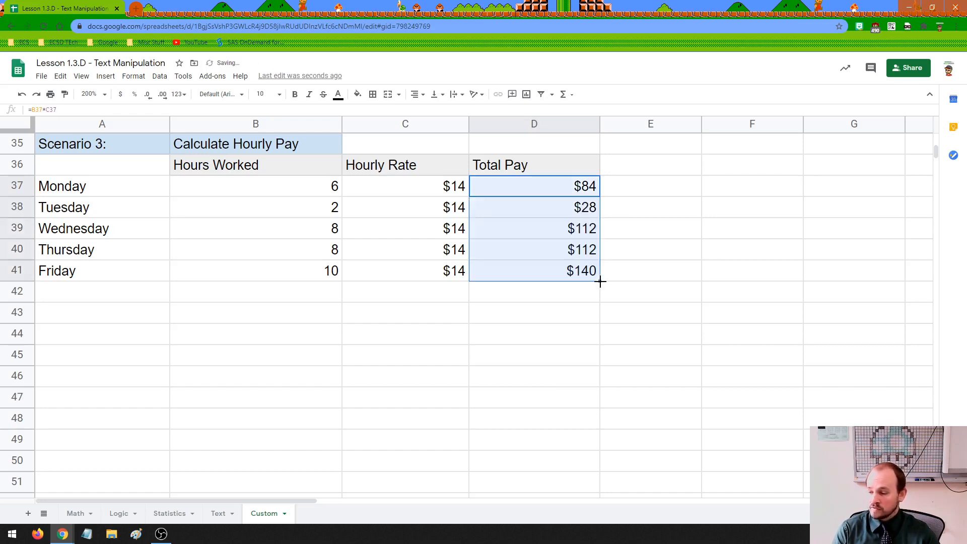
Check the total pay for Tuesday through Friday against each day's hours worked and hourly rate
{"action": "left_click", "coordinate": [316, 216]}
{"action": "left_click", "coordinate": [511, 212]}
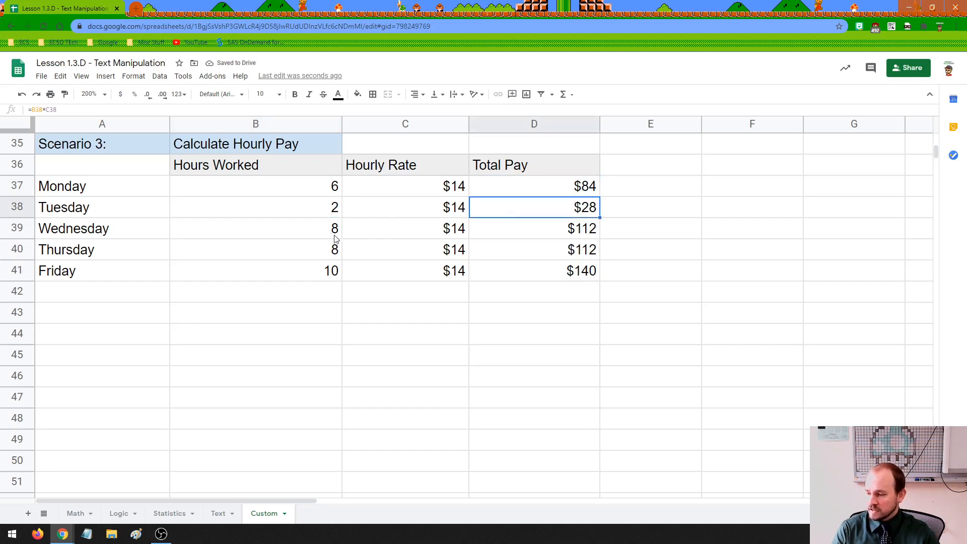
{"action": "left_click_drag", "start_coordinate": [326, 231], "coordinate": [423, 253]}
{"action": "left_click", "coordinate": [522, 227]}
{"action": "left_click", "coordinate": [519, 250]}
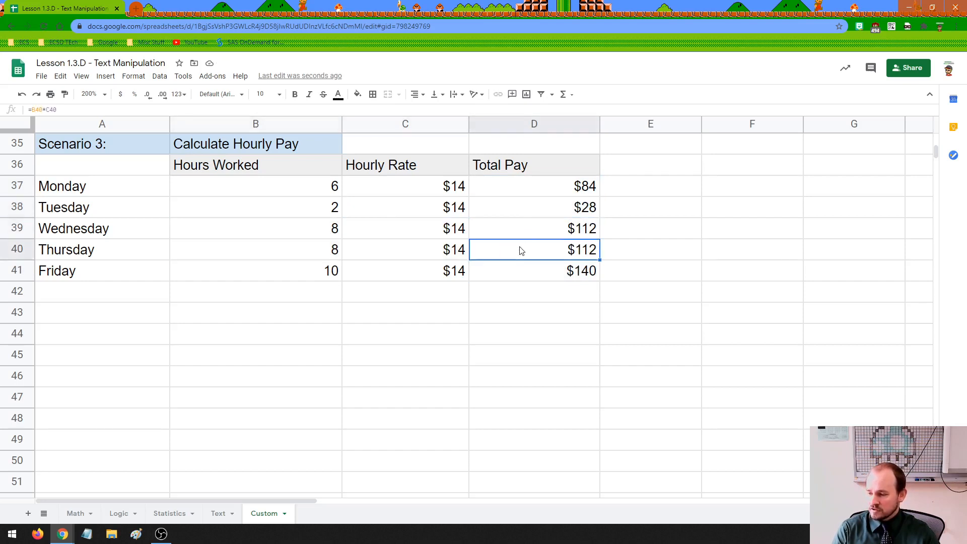
{"action": "left_click_drag", "start_coordinate": [328, 272], "coordinate": [370, 272]}
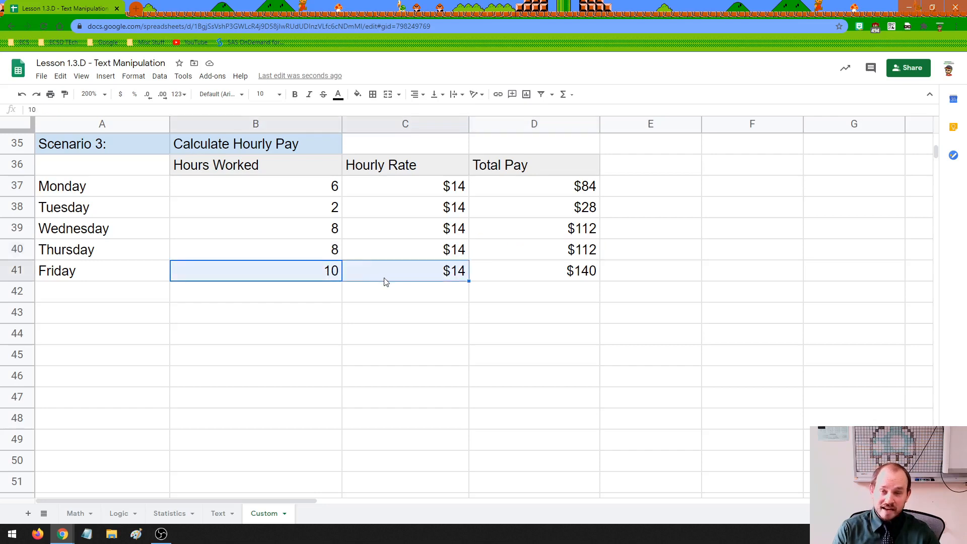
{"action": "left_click", "coordinate": [534, 278]}
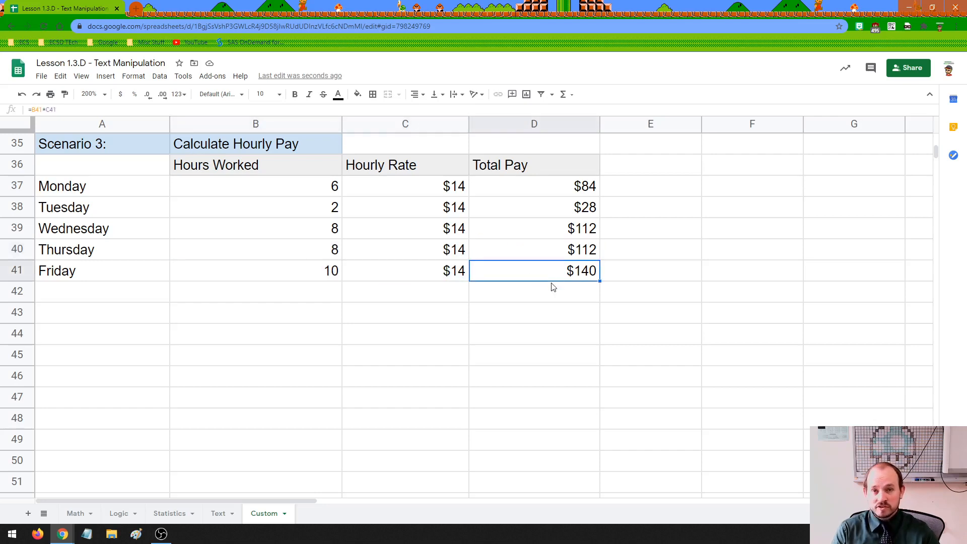
Add up the week's total pay in cell D43 with the formula =sum(D37:D41)
{"action": "left_click", "coordinate": [570, 294]}
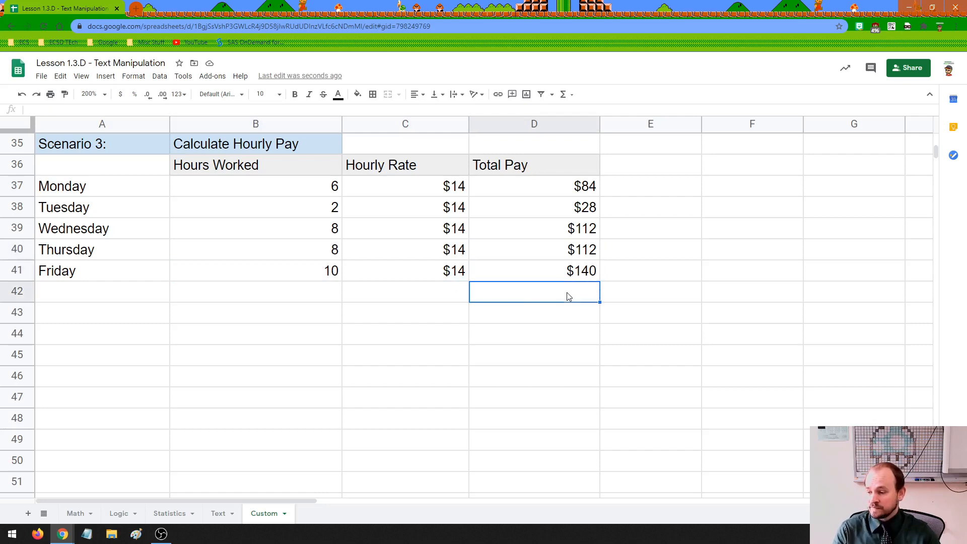
{"action": "left_click", "coordinate": [545, 309]}
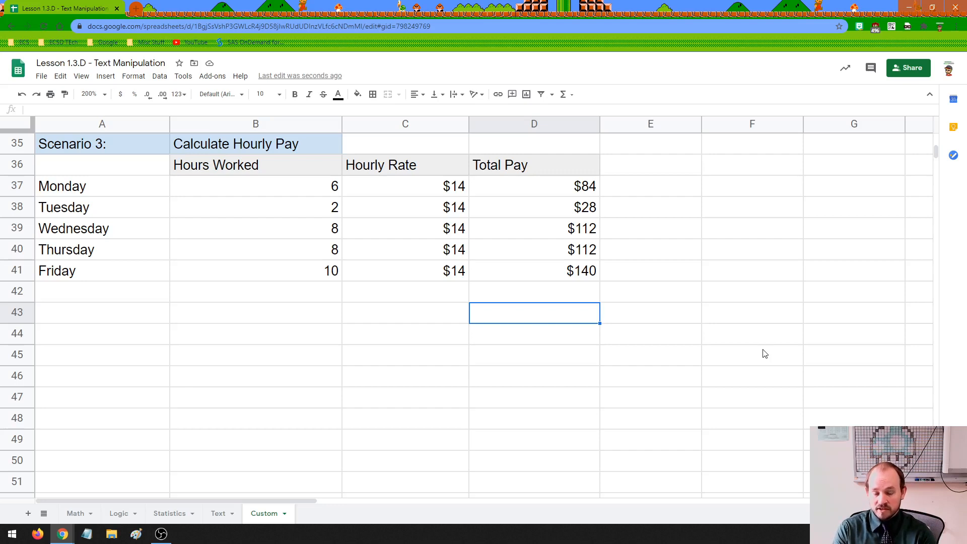
{"action": "type", "text": "=sum("}
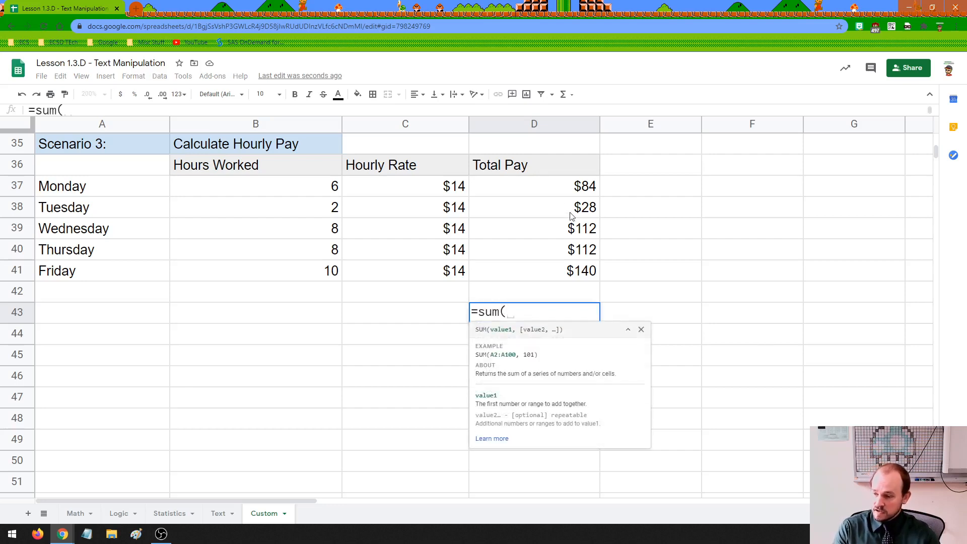
{"action": "left_click_drag", "start_coordinate": [570, 197], "coordinate": [571, 279]}
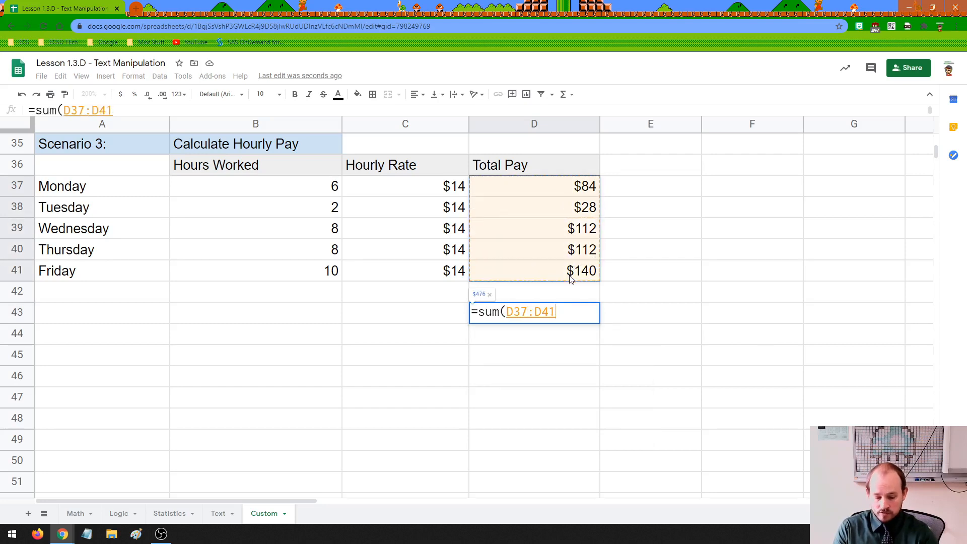
{"action": "key", "text": "Return"}
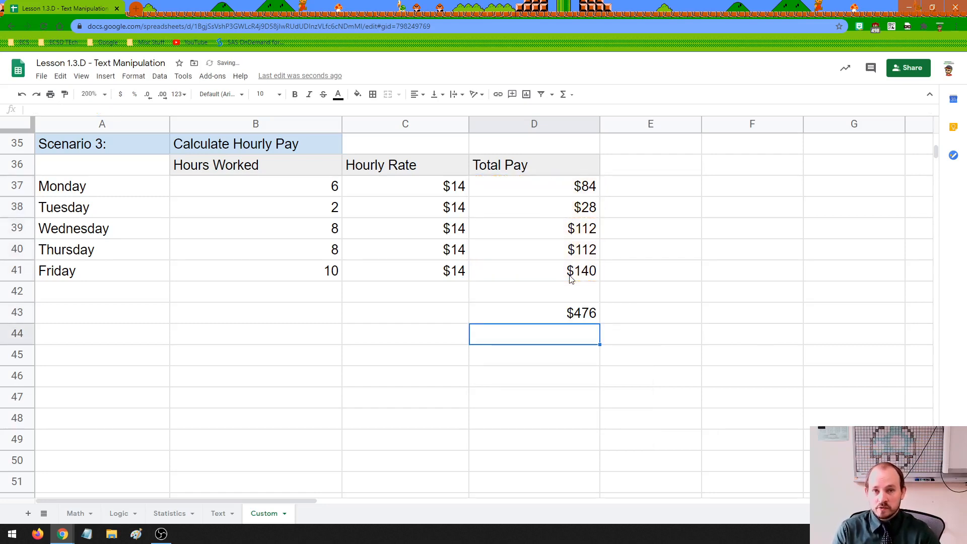
Replace the SUM formula in cell D43 with the custom formula =D37+D38+D39+D40+D41
{"action": "left_click", "coordinate": [572, 314]}
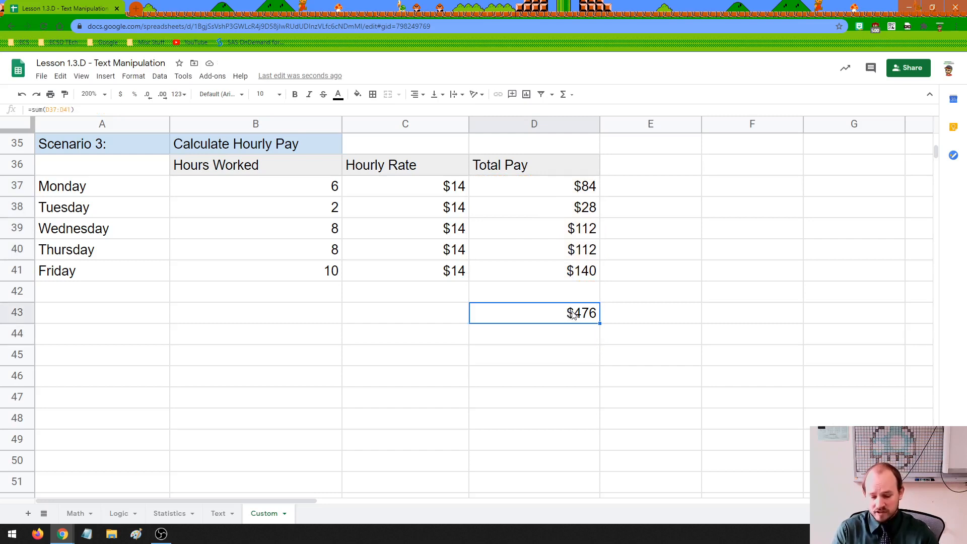
{"action": "key", "text": "Delete"}
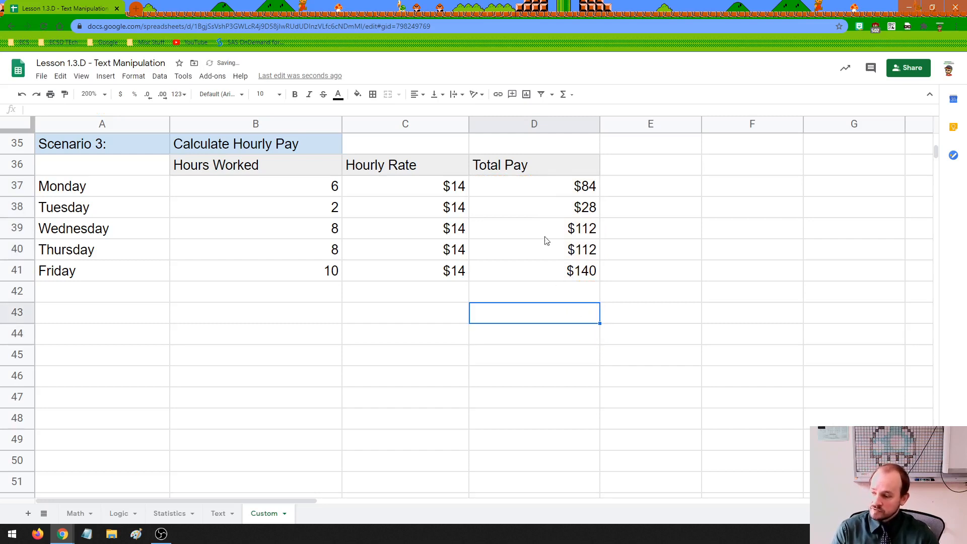
{"action": "double_click", "coordinate": [501, 313]}
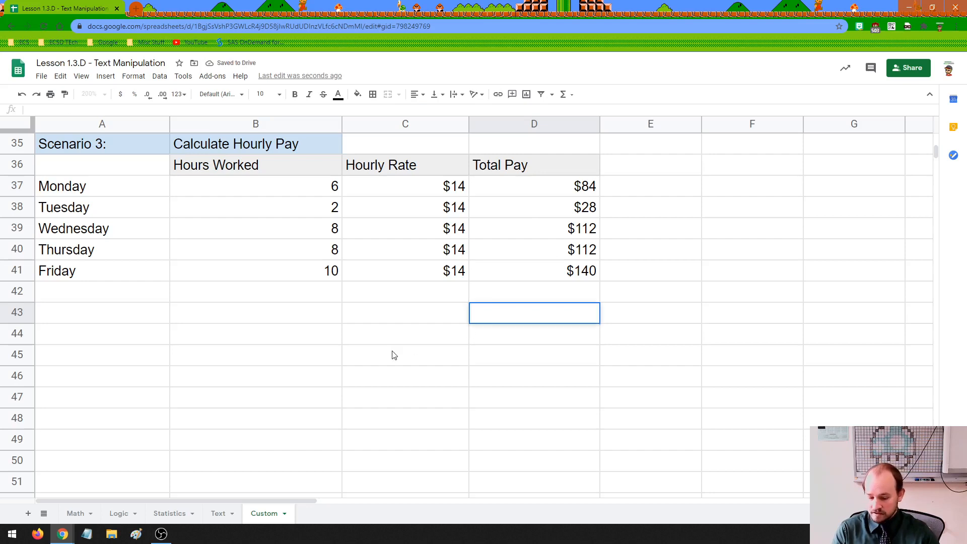
{"action": "type", "text": "="}
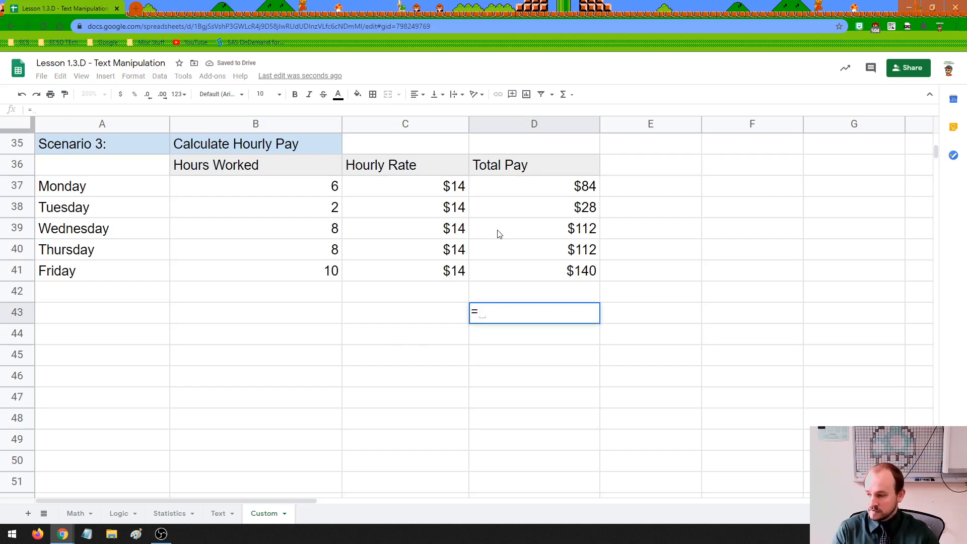
{"action": "left_click", "coordinate": [537, 194]}
{"action": "type", "text": "+"}
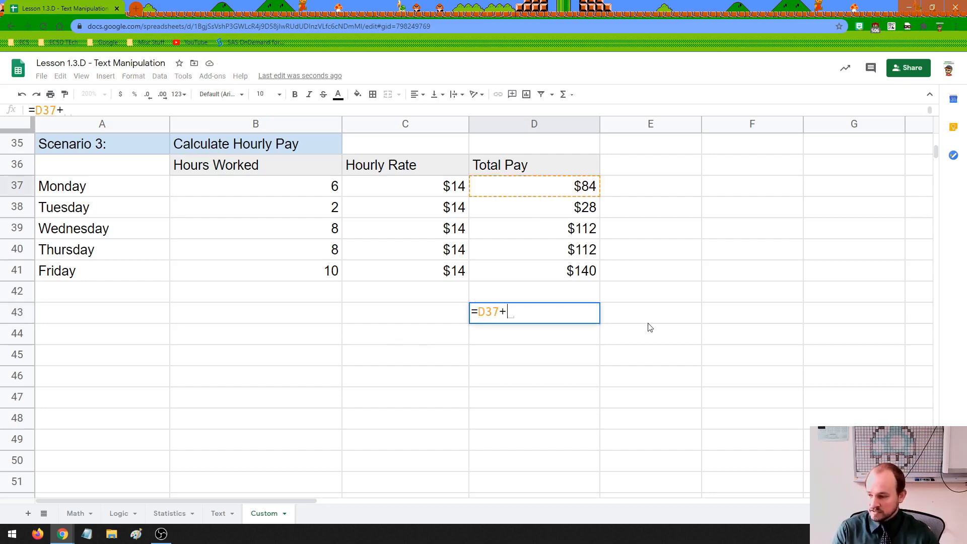
{"action": "left_click", "coordinate": [588, 211]}
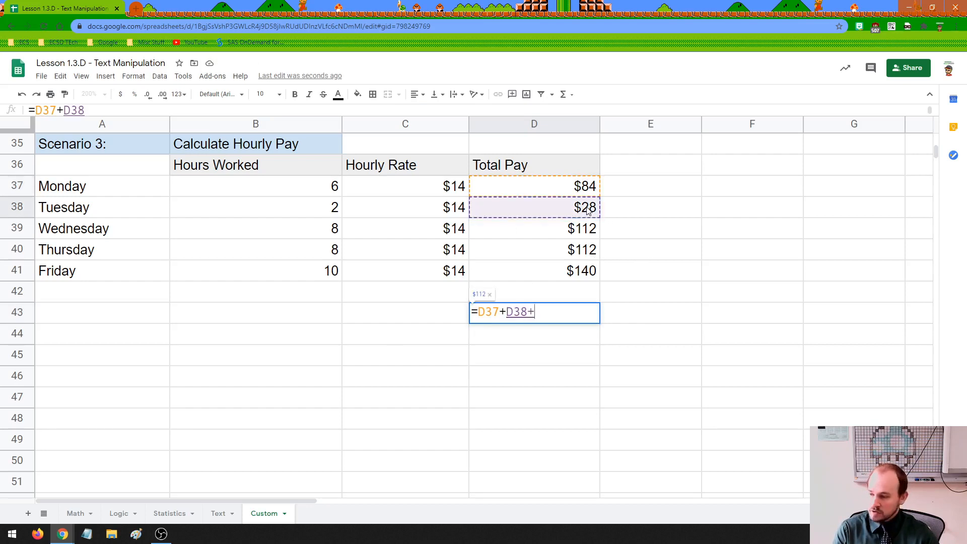
{"action": "type", "text": "+"}
{"action": "left_click", "coordinate": [595, 229]}
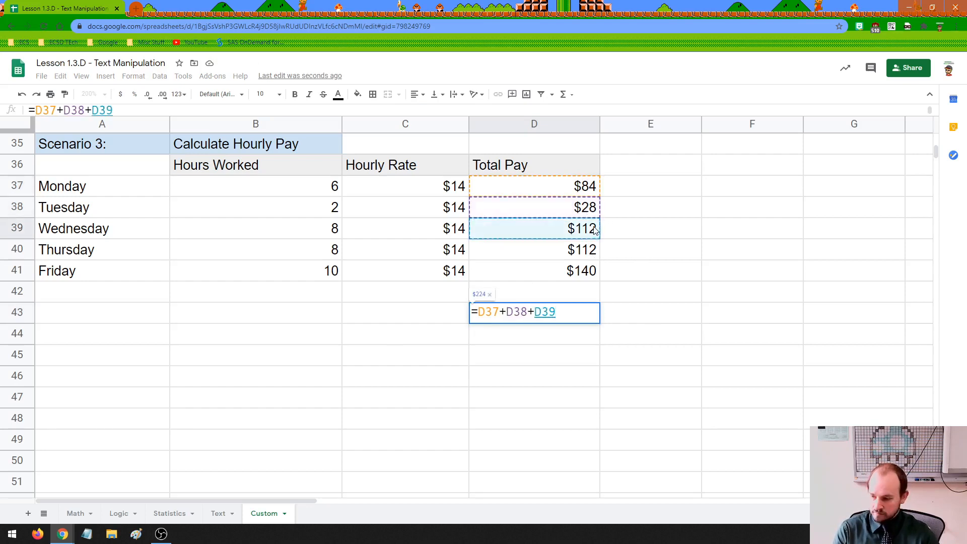
{"action": "type", "text": "+"}
{"action": "left_click", "coordinate": [587, 251]}
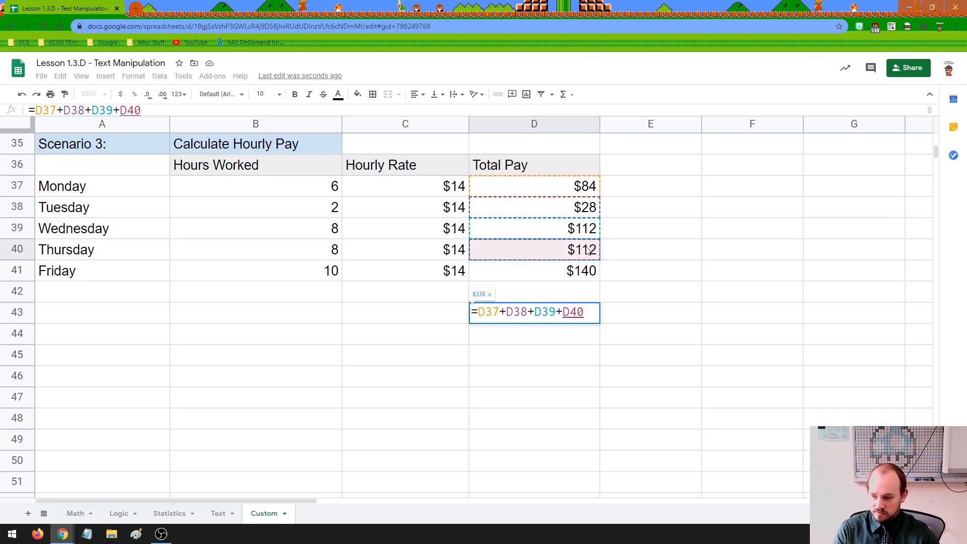
{"action": "type", "text": "+"}
{"action": "left_click", "coordinate": [593, 273]}
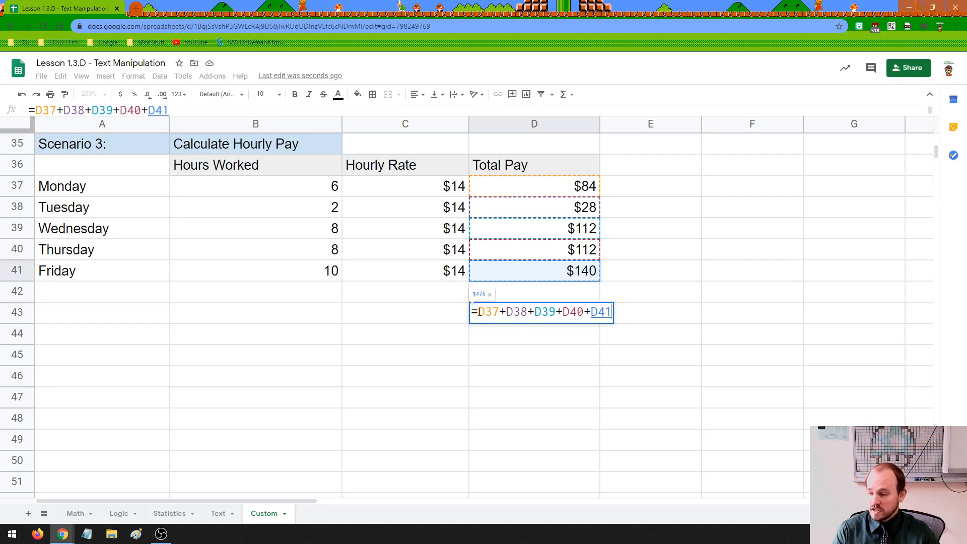
{"action": "left_click_drag", "start_coordinate": [480, 311], "coordinate": [614, 313]}
{"action": "left_click", "coordinate": [601, 316]}
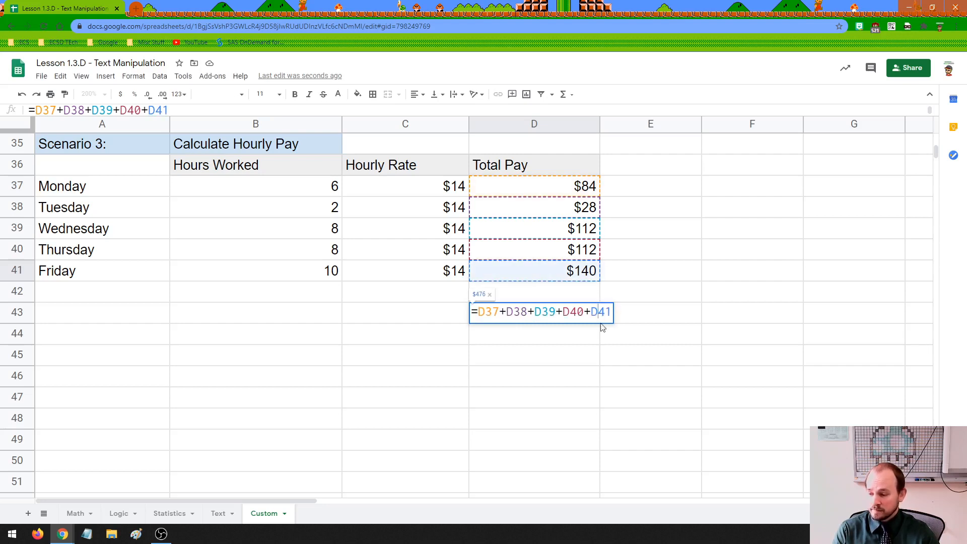
{"action": "key", "text": "Return"}
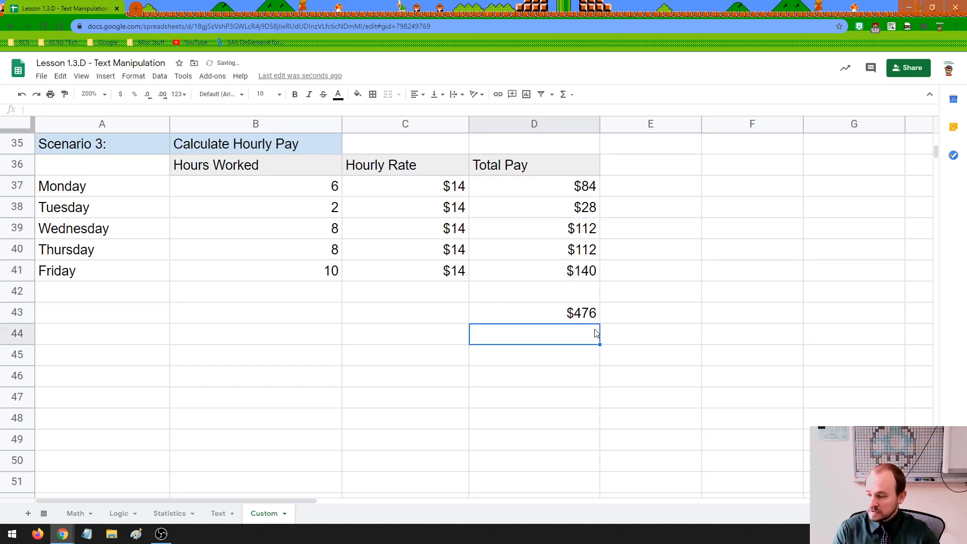
{"action": "left_click", "coordinate": [587, 323]}
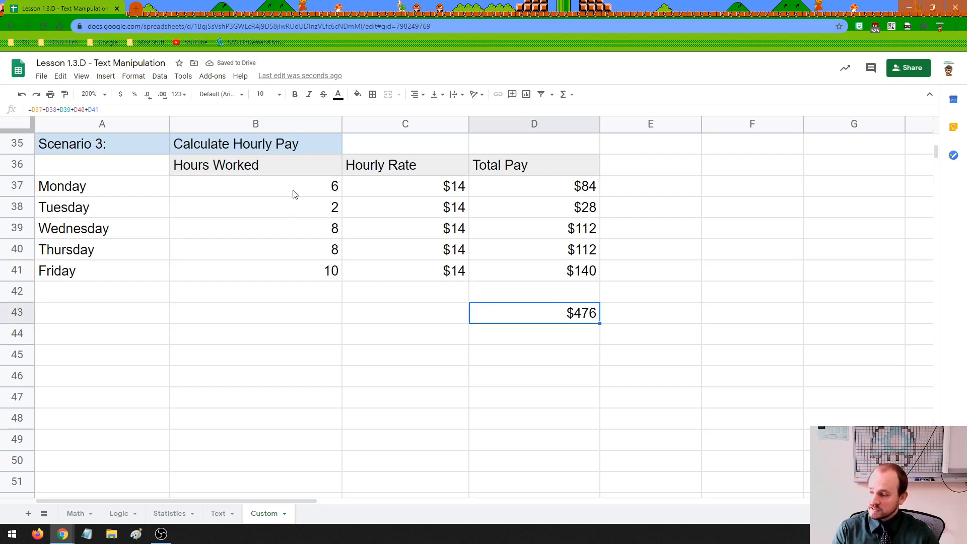
Replace the hours worked in B37:B41 with 5, 7, 4, 1 and 3 for Monday through Friday
{"action": "left_click_drag", "start_coordinate": [294, 192], "coordinate": [302, 272]}
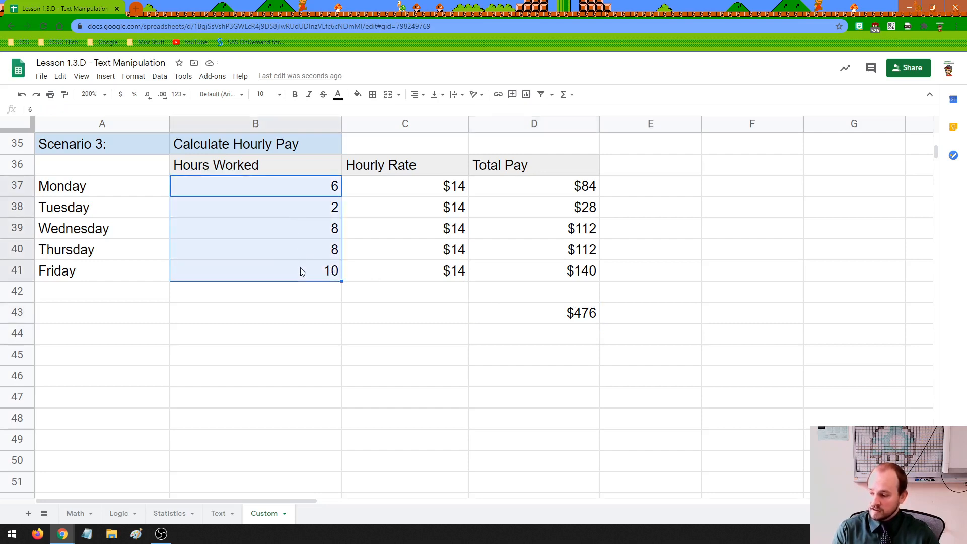
{"action": "key", "text": "Delete"}
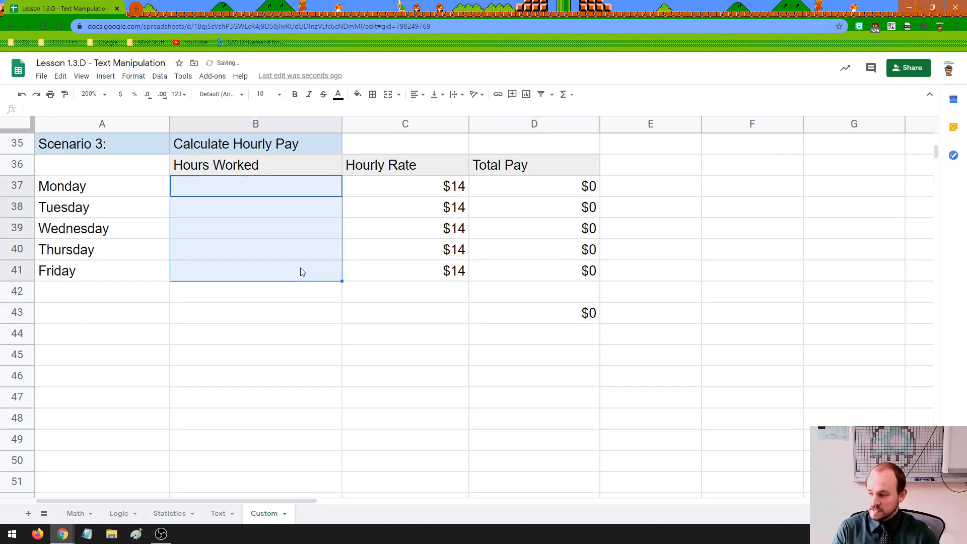
{"action": "left_click", "coordinate": [300, 194]}
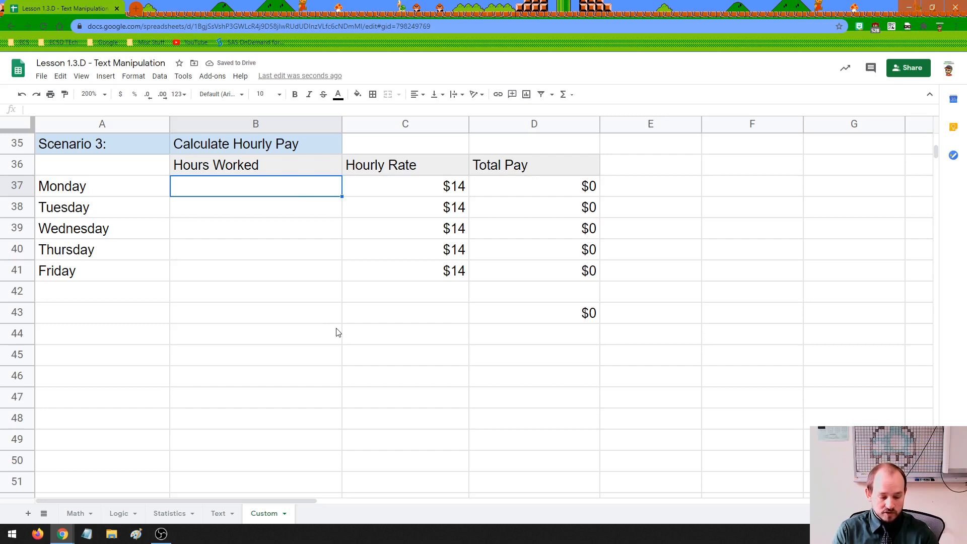
{"action": "type", "text": "5"}
{"action": "key", "text": "Return"}
{"action": "type", "text": "7"}
{"action": "key", "text": "Return"}
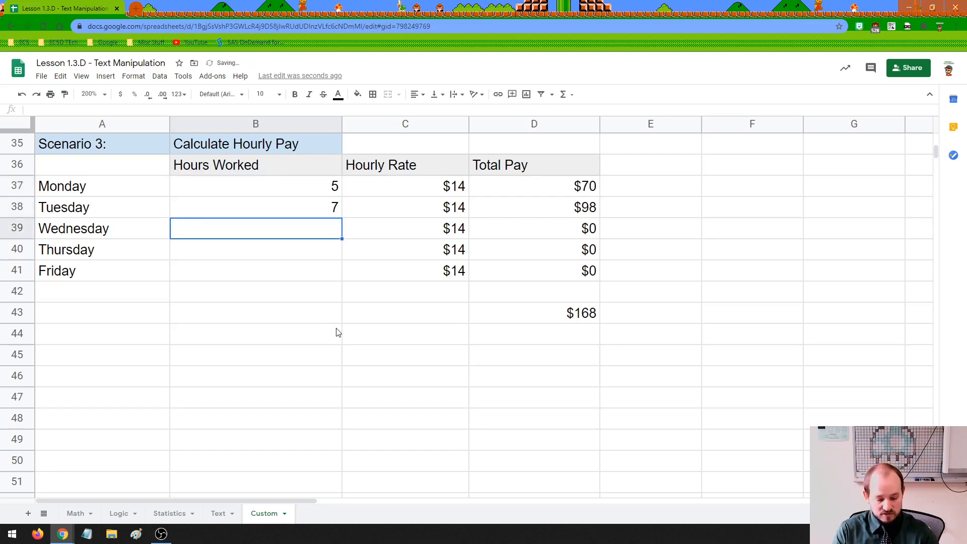
{"action": "type", "text": "4"}
{"action": "key", "text": "Return"}
{"action": "type", "text": "1"}
{"action": "key", "text": "Return"}
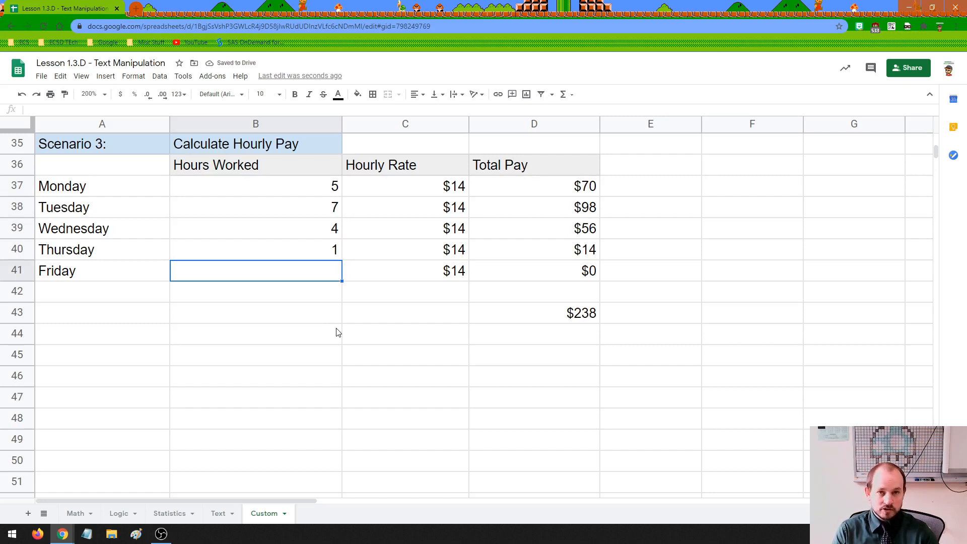
{"action": "type", "text": "3"}
{"action": "key", "text": "Return"}
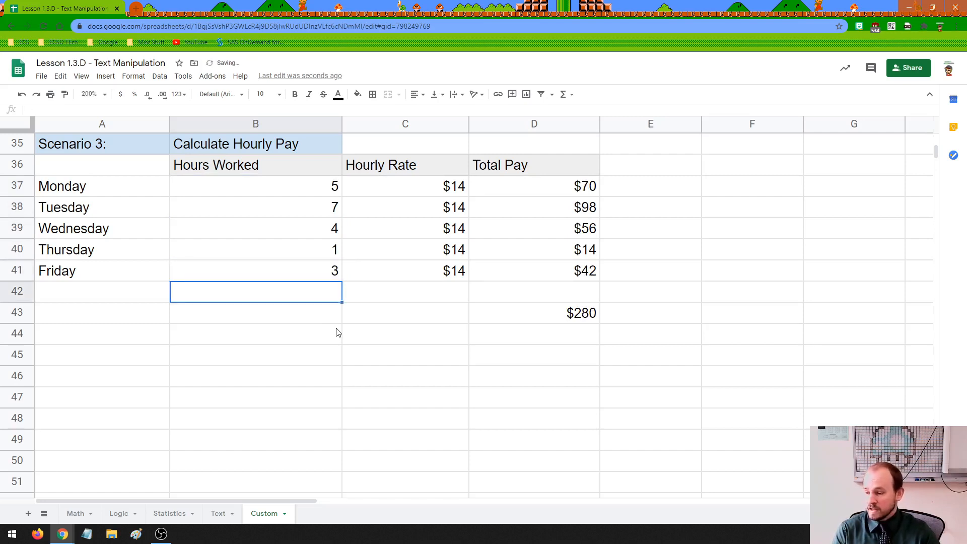
Check the daily pay in D37:D41 and the weekly total in D43 against the new hours worked
{"action": "left_click_drag", "start_coordinate": [288, 191], "coordinate": [294, 263]}
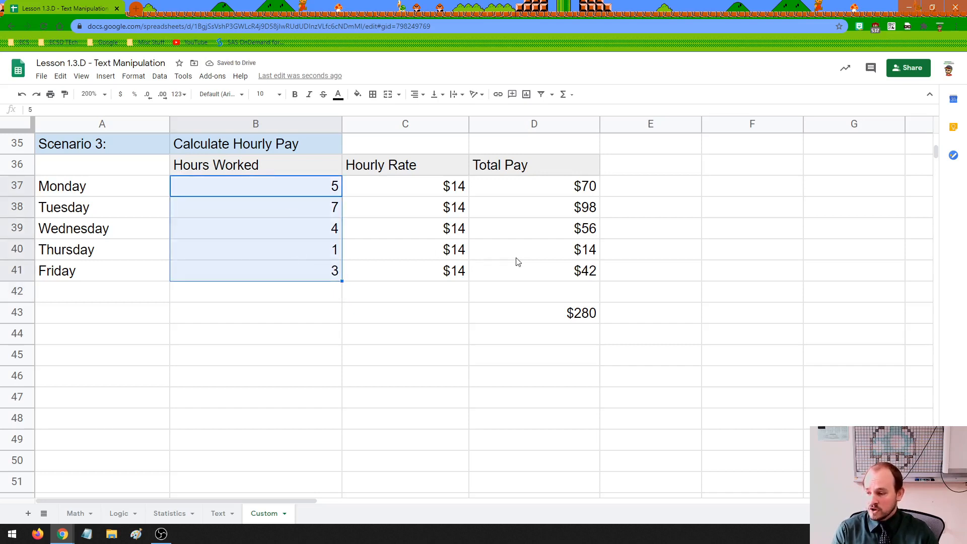
{"action": "left_click_drag", "start_coordinate": [552, 190], "coordinate": [557, 275]}
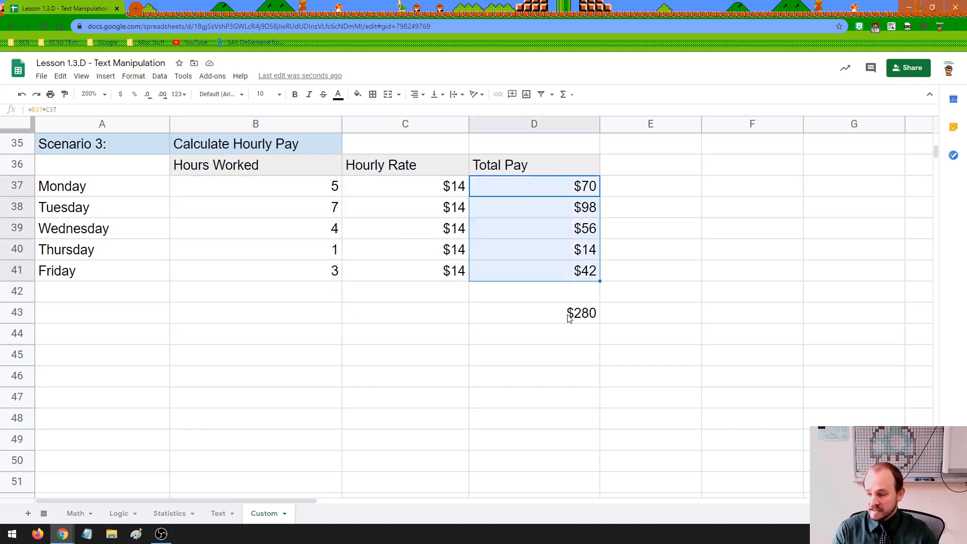
{"action": "left_click", "coordinate": [570, 315]}
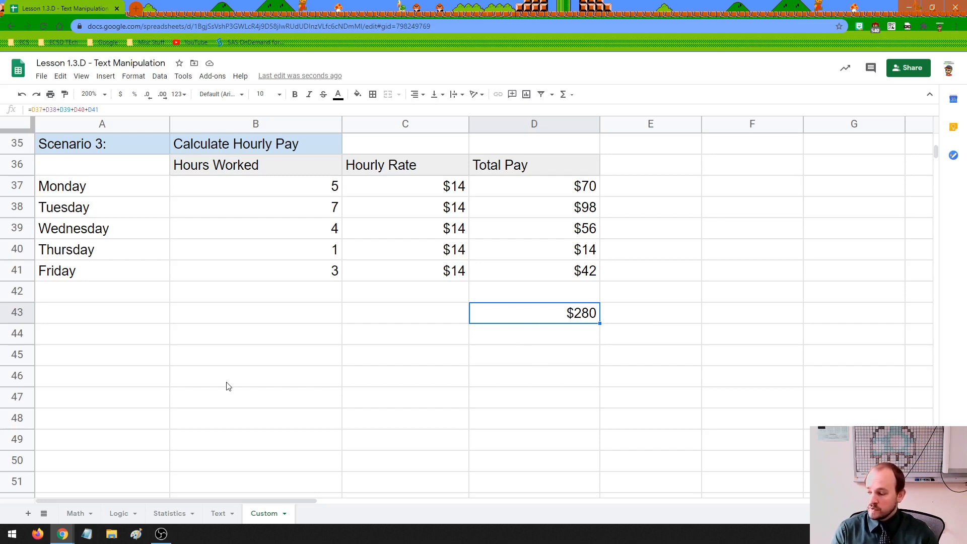
Enter the sample numbers 5, 78, 4, 5, 7 and 89 down cells A46 to A51
{"action": "left_click", "coordinate": [134, 387]}
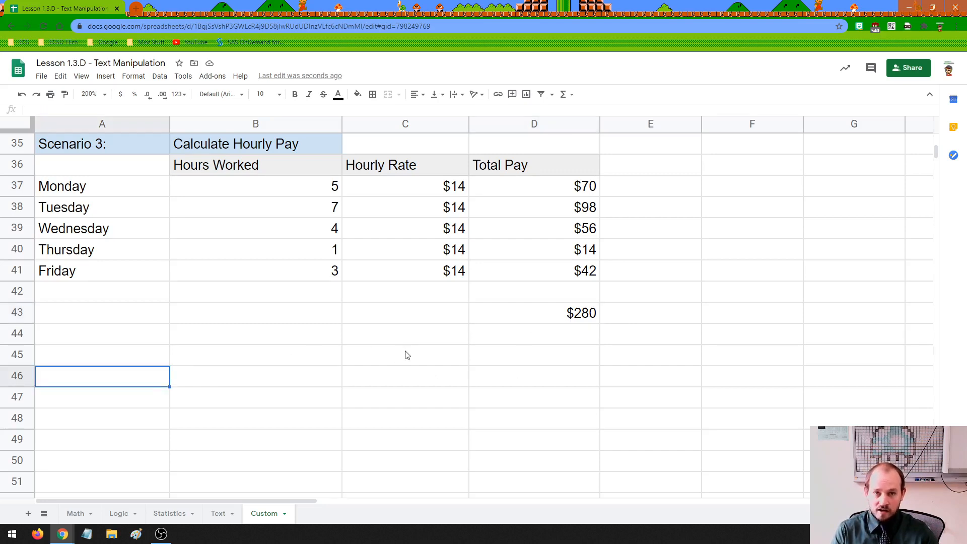
{"action": "type", "text": "5"}
{"action": "key", "text": "Return"}
{"action": "type", "text": "78"}
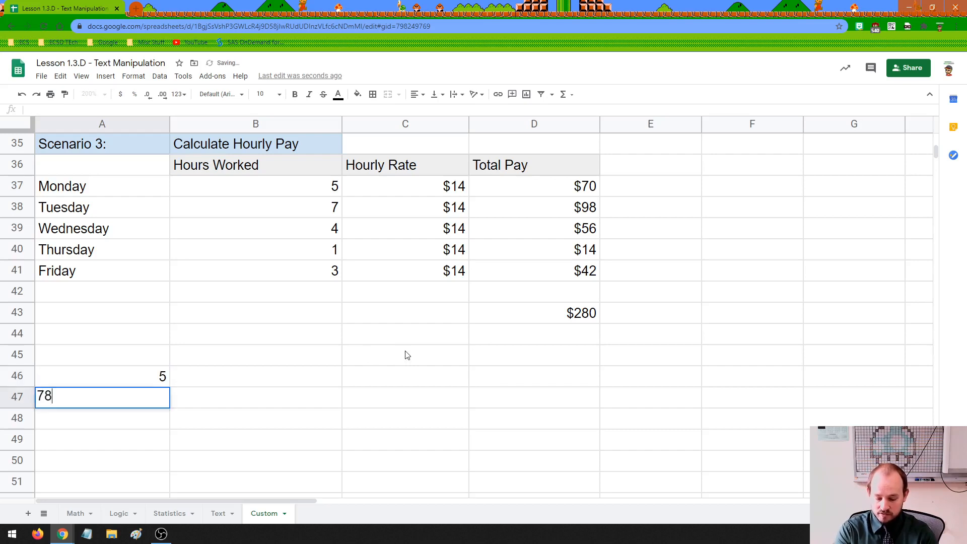
{"action": "key", "text": "Return"}
{"action": "type", "text": "4"}
{"action": "key", "text": "Return"}
{"action": "type", "text": "5"}
{"action": "key", "text": "Return"}
{"action": "type", "text": "7"}
{"action": "key", "text": "Return"}
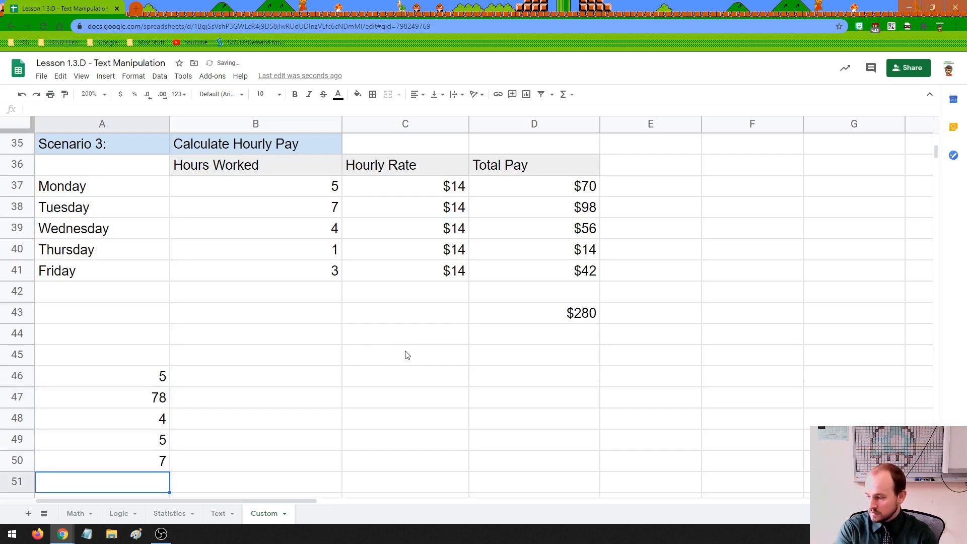
{"action": "type", "text": "89"}
{"action": "key", "text": "Return"}
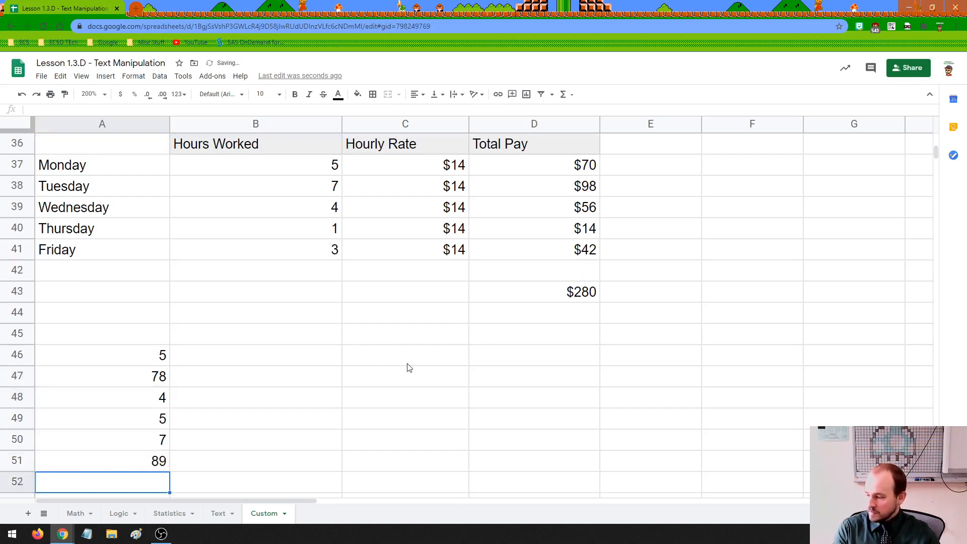
Enter the custom formula =A46*A48-A47+A49/A50+A51 in cell B49
{"action": "scroll", "coordinate": [406, 367], "scroll_direction": "down", "scroll_amount": 1}
{"action": "left_click", "coordinate": [305, 361]}
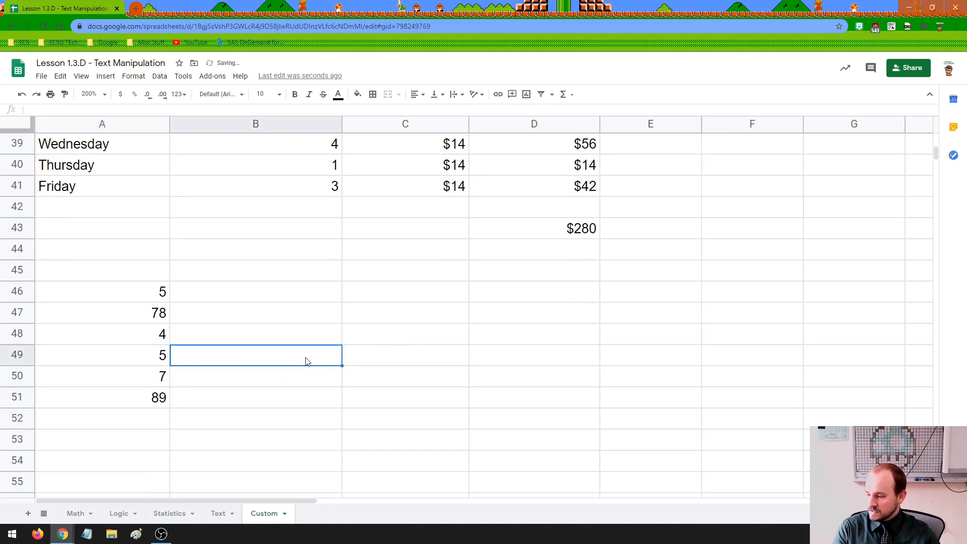
{"action": "type", "text": "="}
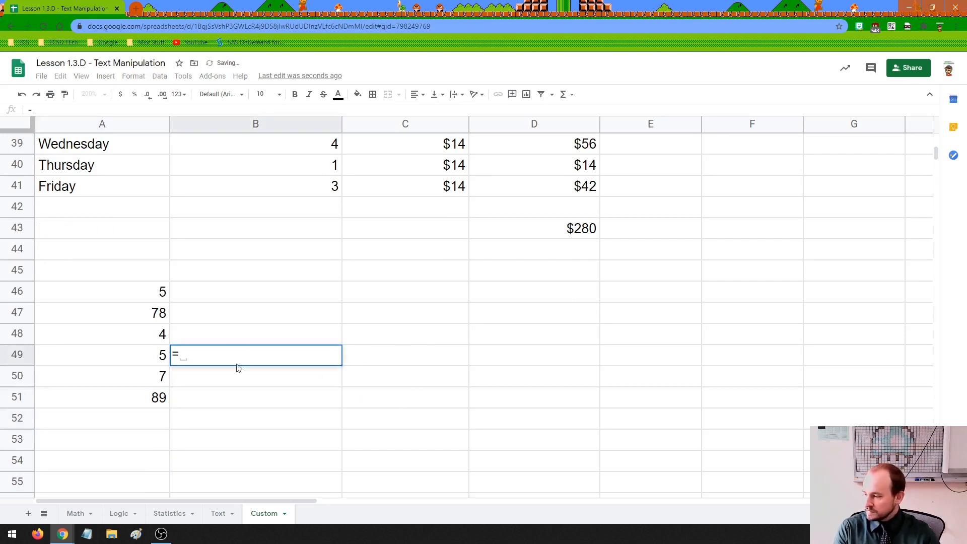
{"action": "left_click", "coordinate": [141, 292]}
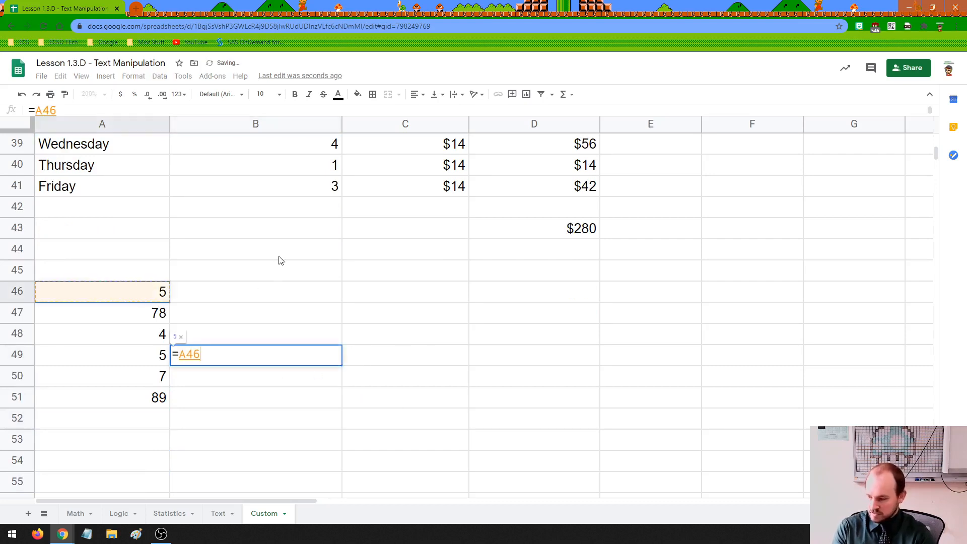
{"action": "type", "text": "*"}
{"action": "left_click", "coordinate": [162, 334]}
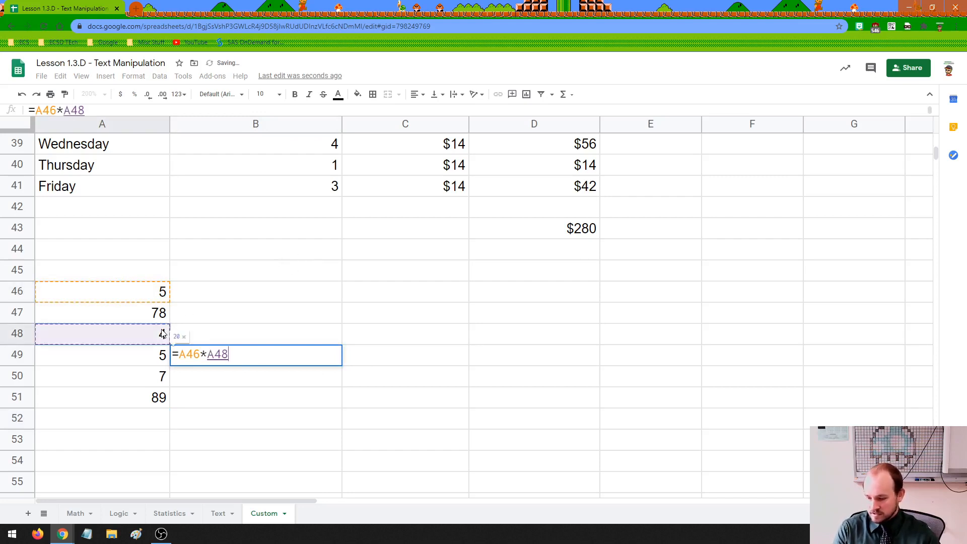
{"action": "type", "text": "-"}
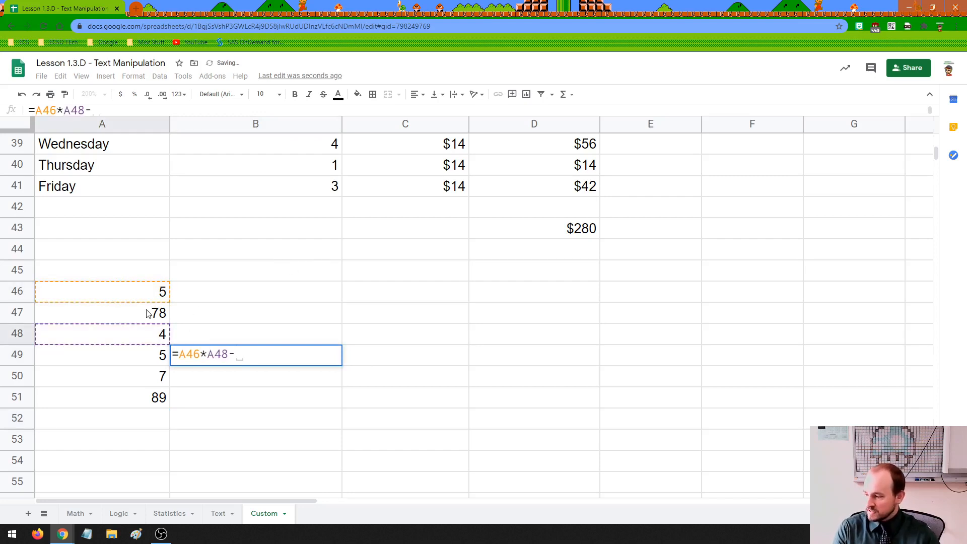
{"action": "left_click", "coordinate": [146, 313]}
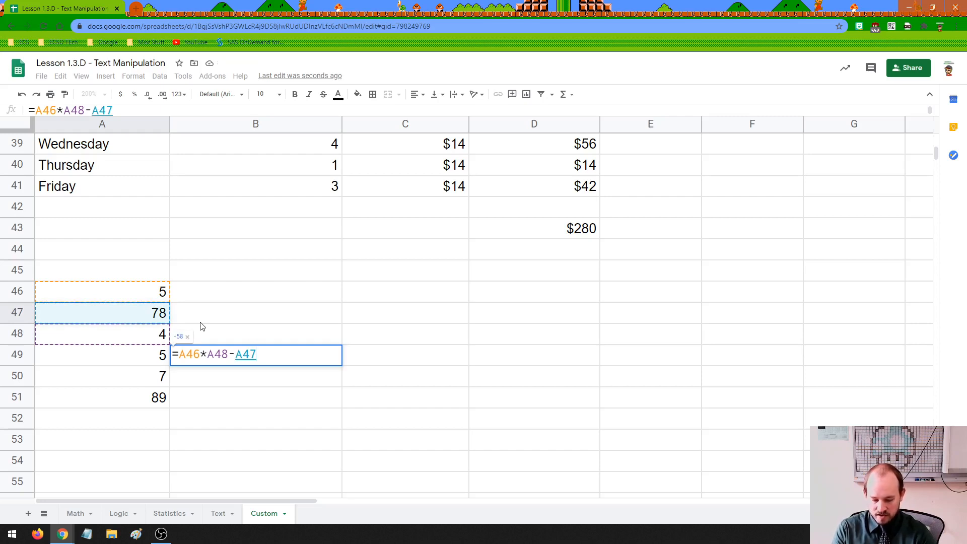
{"action": "type", "text": "+"}
{"action": "left_click", "coordinate": [157, 355]}
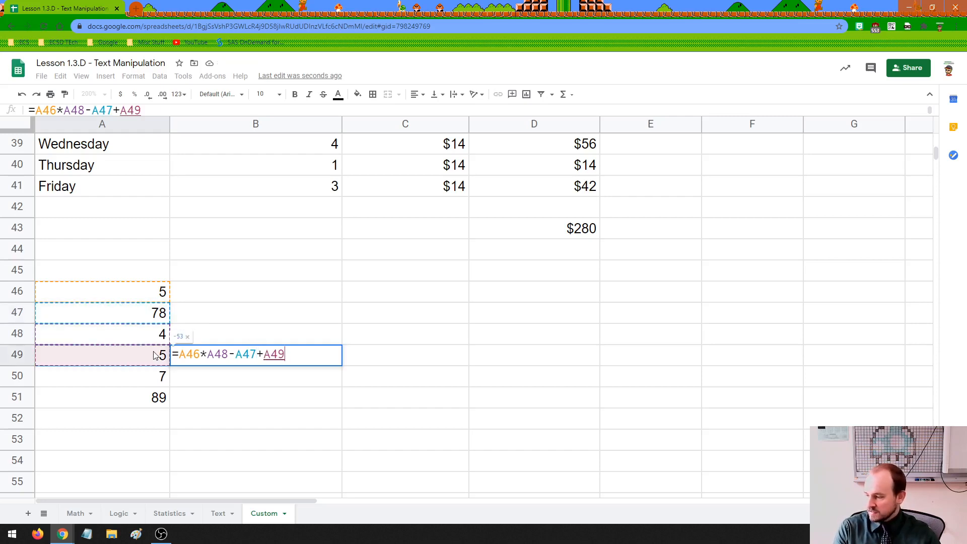
{"action": "type", "text": "/"}
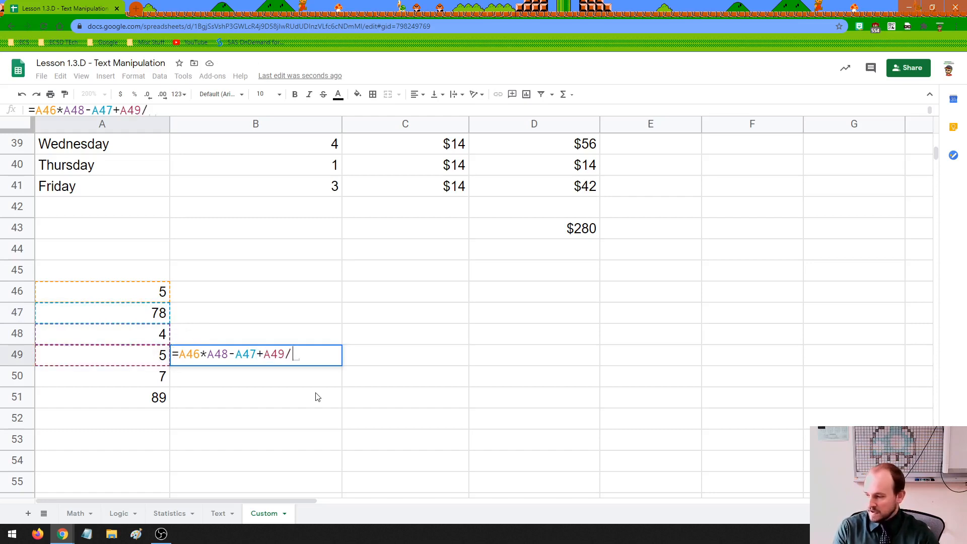
{"action": "left_click", "coordinate": [126, 382]}
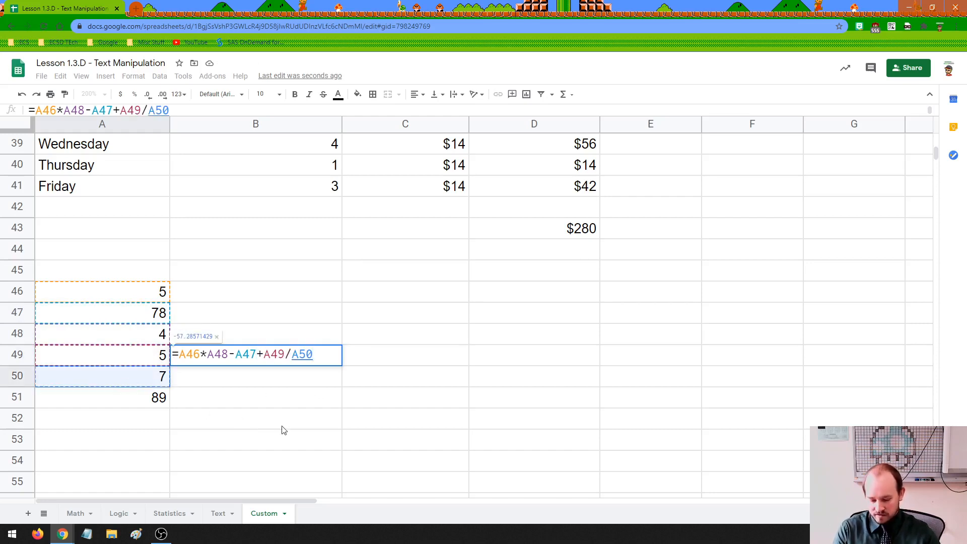
{"action": "type", "text": "+"}
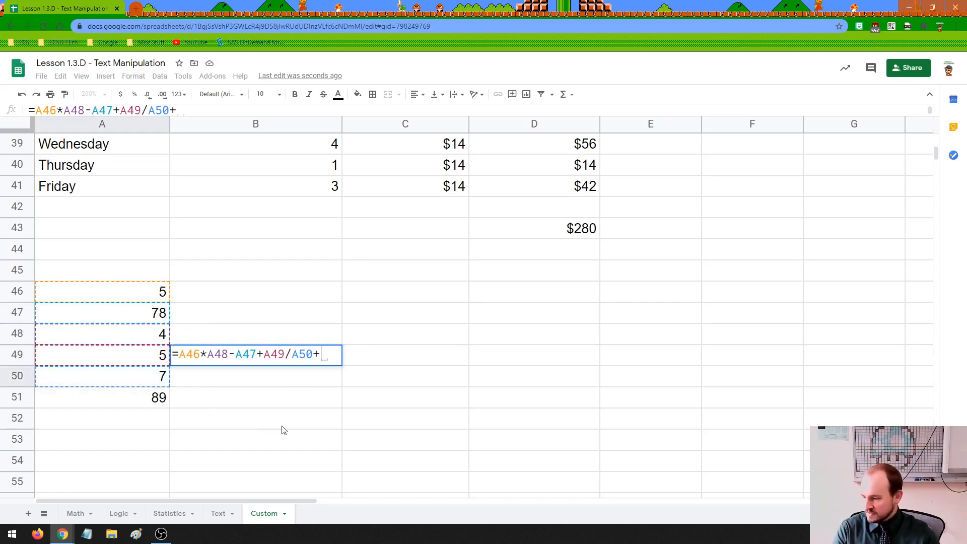
{"action": "left_click", "coordinate": [159, 399]}
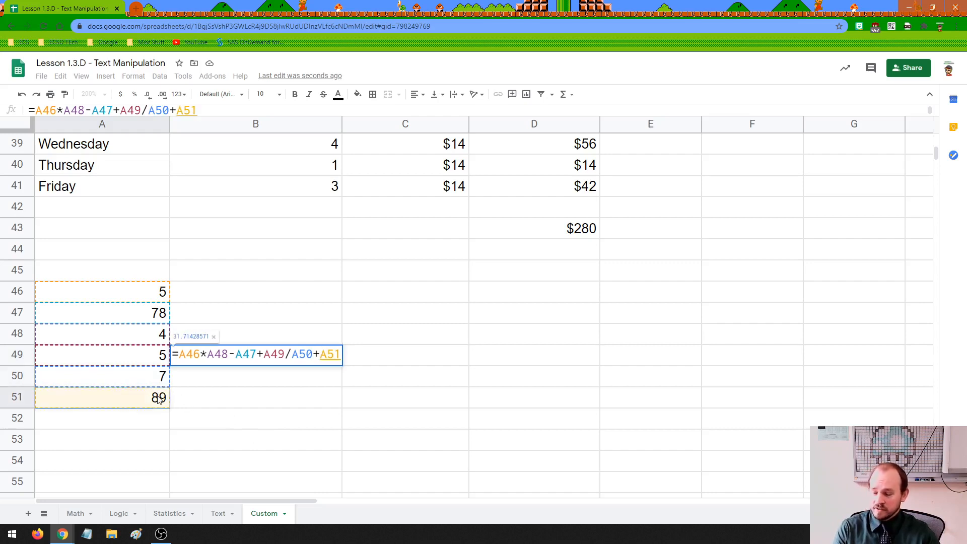
{"action": "key", "text": "Return"}
Put parentheses around A47+A49 in cell B49's formula so it reads =A46*A48-(A47+A49)/A50+A51
{"action": "left_click", "coordinate": [273, 358]}
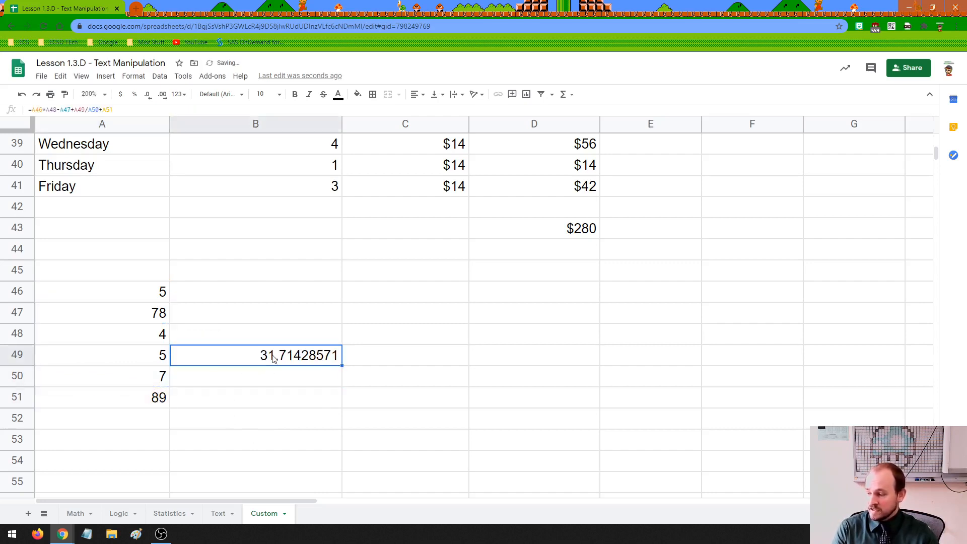
{"action": "double_click", "coordinate": [273, 358]}
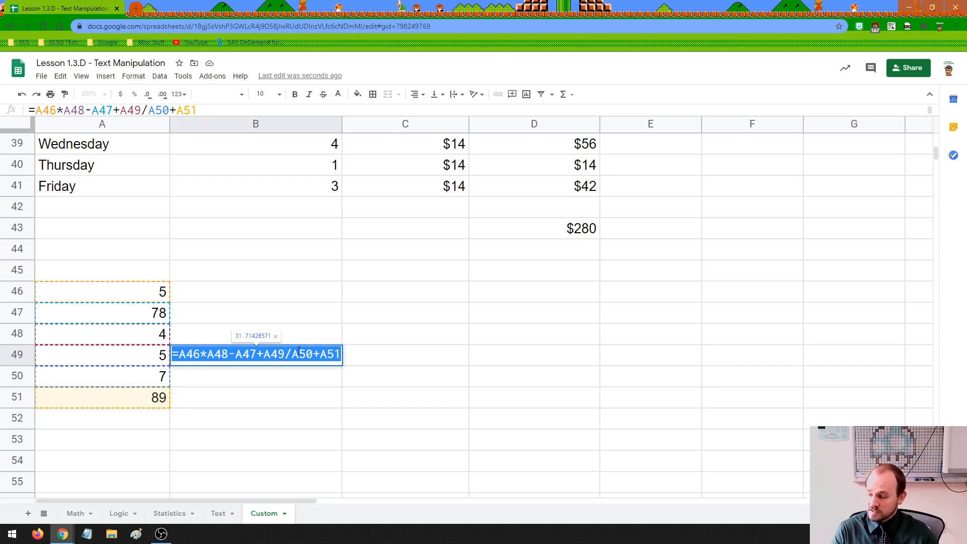
{"action": "left_click", "coordinate": [300, 352]}
{"action": "left_click_drag", "start_coordinate": [341, 353], "coordinate": [174, 353]}
{"action": "left_click", "coordinate": [212, 354]}
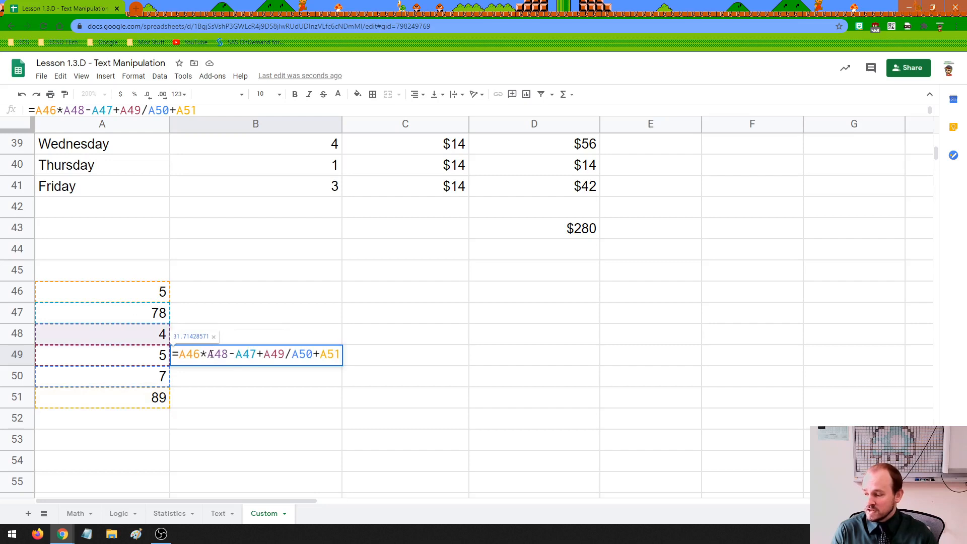
{"action": "left_click", "coordinate": [237, 355]}
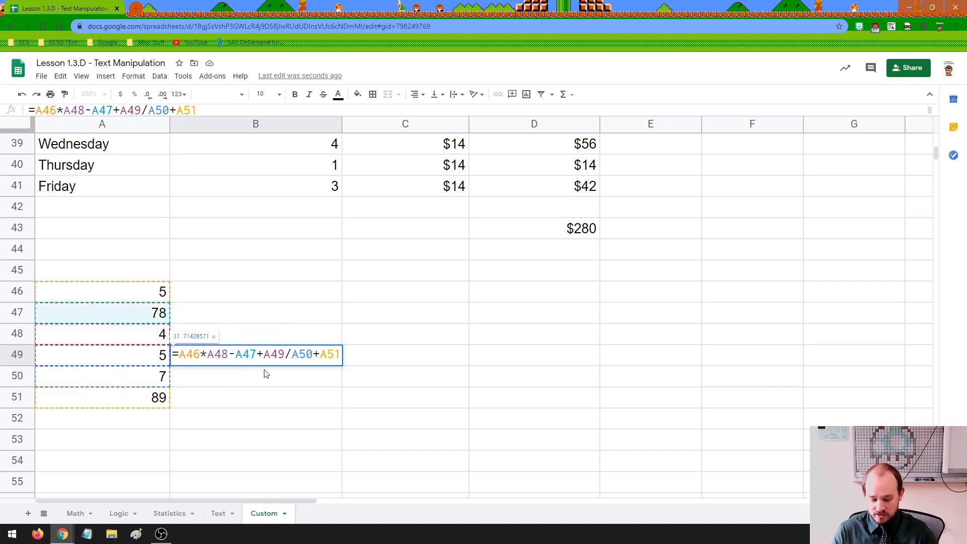
{"action": "type", "text": "("}
{"action": "key", "text": "Right"}
{"action": "key", "text": "Right"}
{"action": "key", "text": "Right"}
{"action": "key", "text": "Right"}
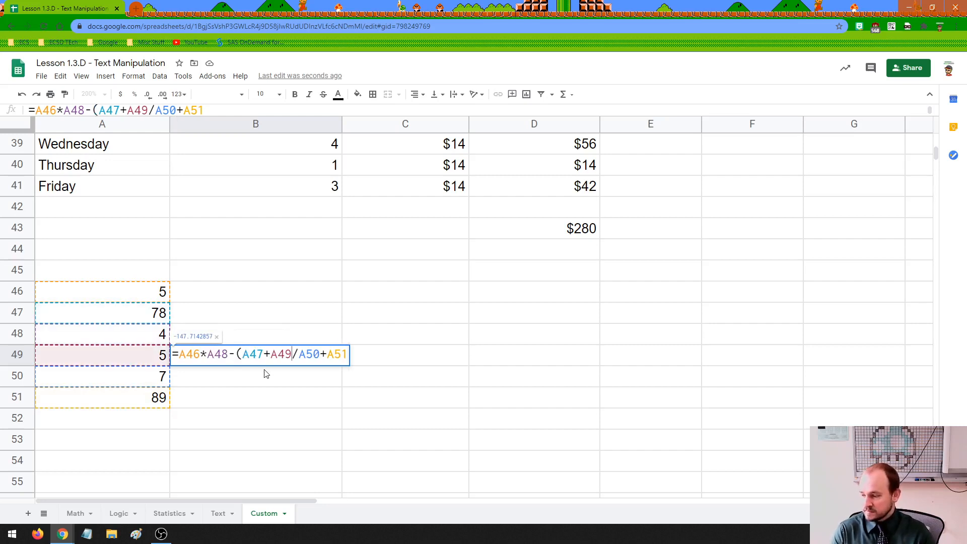
{"action": "type", "text": ")"}
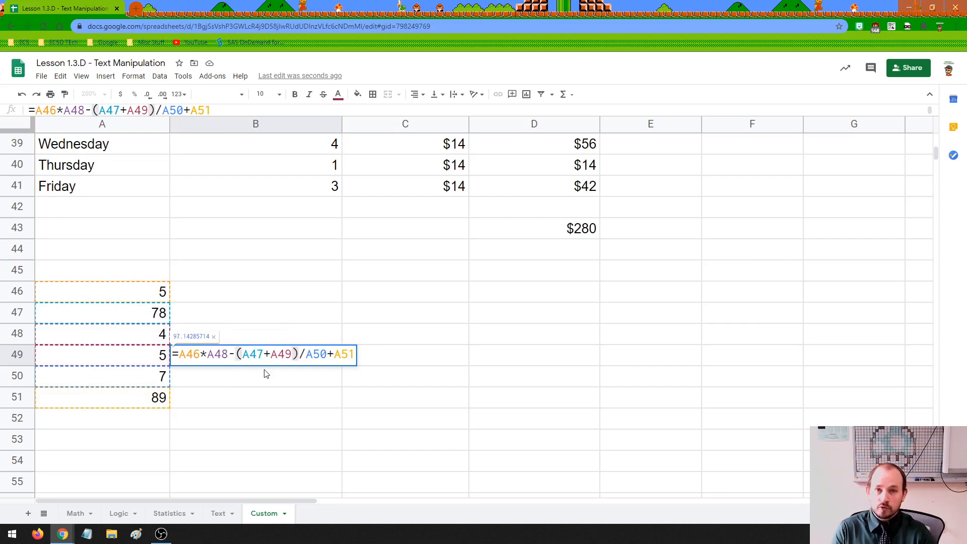
{"action": "key", "text": "Return"}
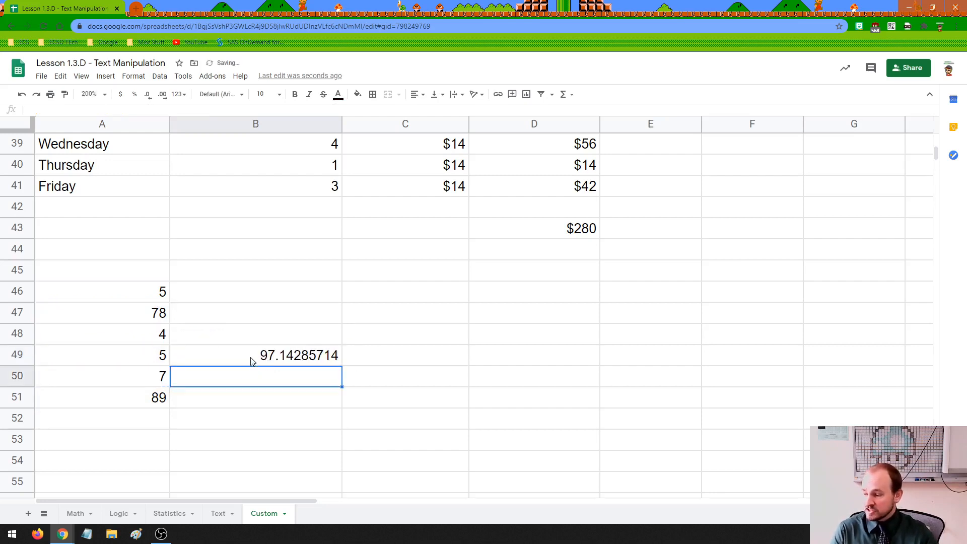
Review the order of operations in cell B49's formula without changing it
{"action": "left_click", "coordinate": [252, 361]}
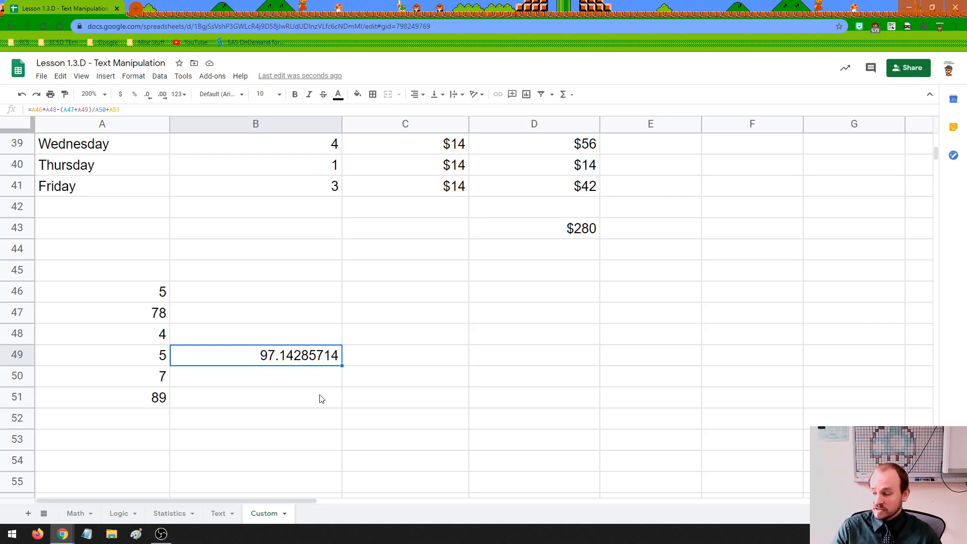
{"action": "double_click", "coordinate": [314, 362]}
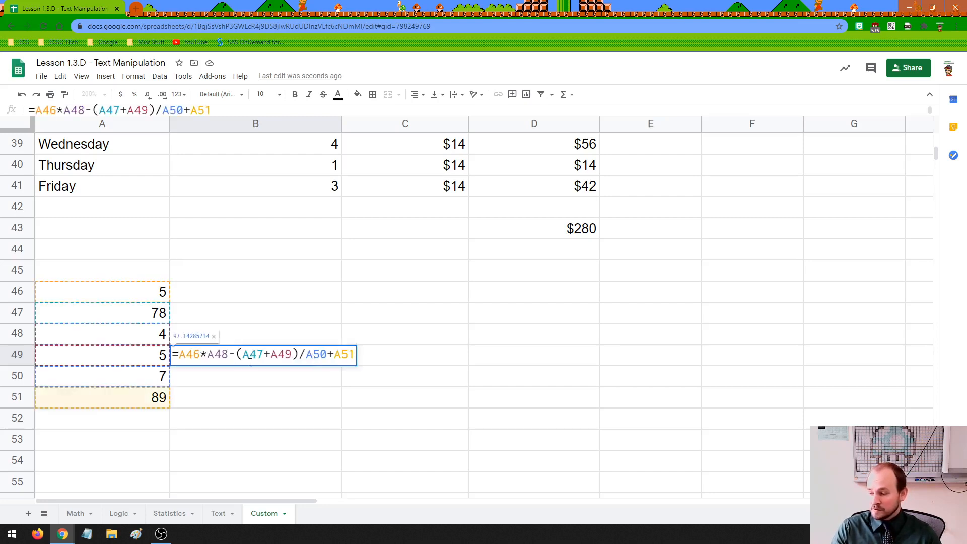
{"action": "key", "text": "Return"}
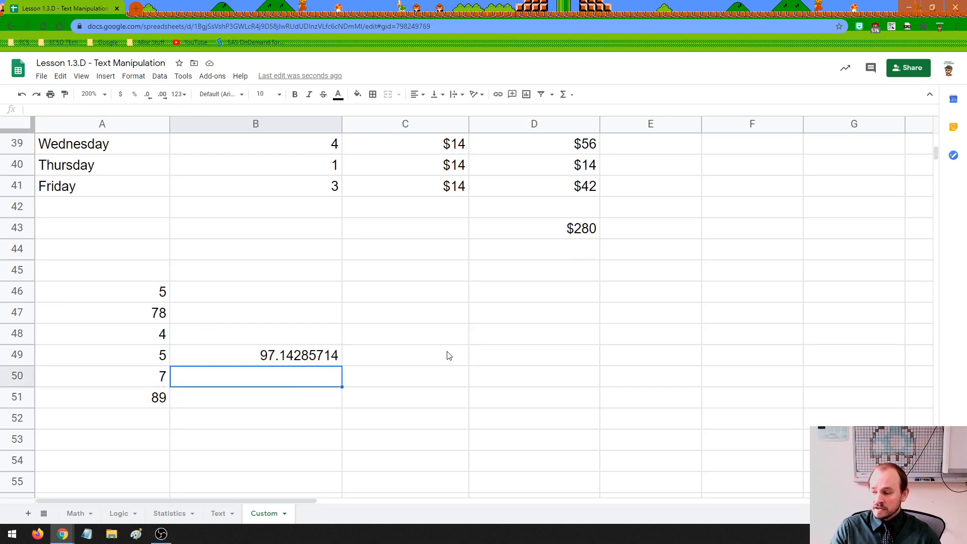
{"action": "scroll", "coordinate": [449, 356], "scroll_direction": "up", "scroll_amount": 1}
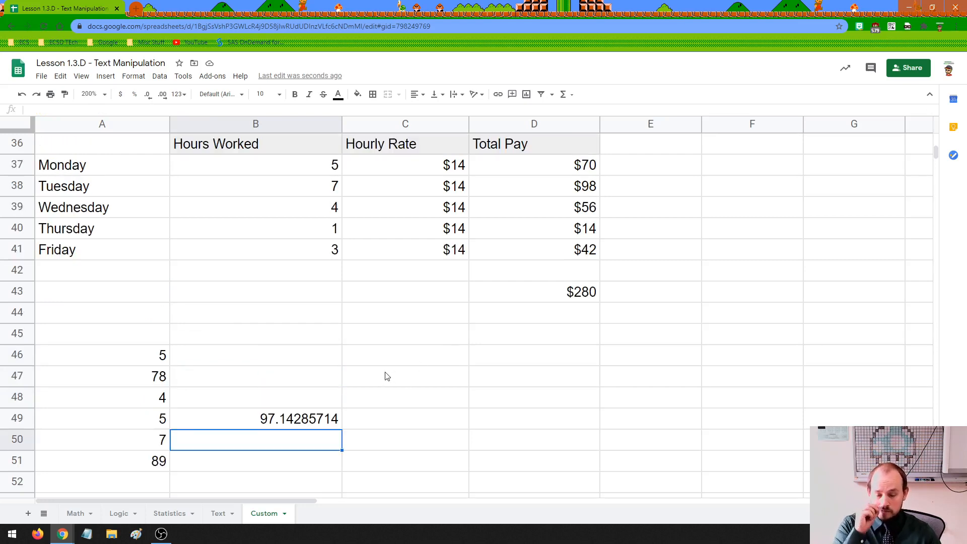
Enter the sample numbers 2 in cell C48 and 3 in cell D48
{"action": "double_click", "coordinate": [434, 396]}
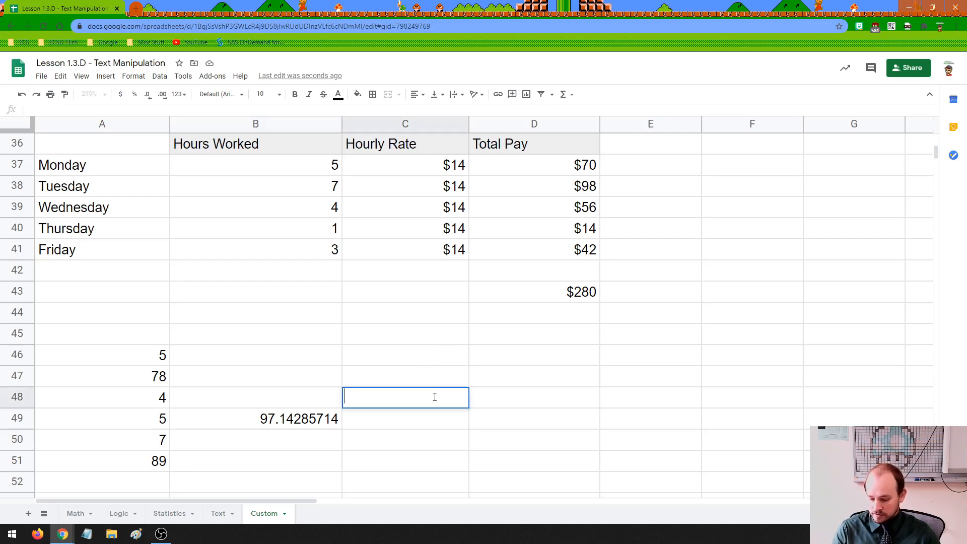
{"action": "type", "text": "2"}
{"action": "left_click", "coordinate": [481, 399]}
{"action": "type", "text": "3"}
Enter the exponent formula =C48^D48 in cell E48 to raise the first sample number to the power of the second
{"action": "left_click", "coordinate": [614, 404]}
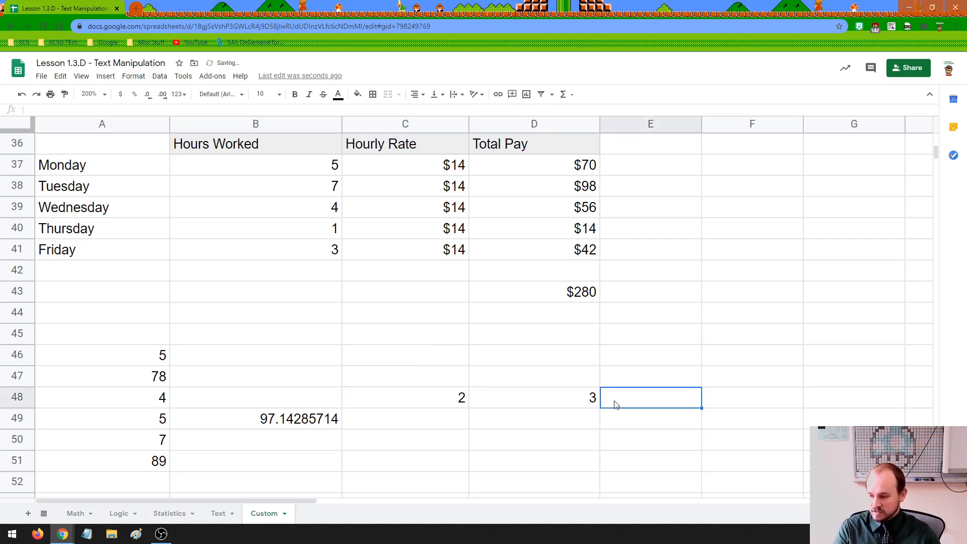
{"action": "type", "text": "="}
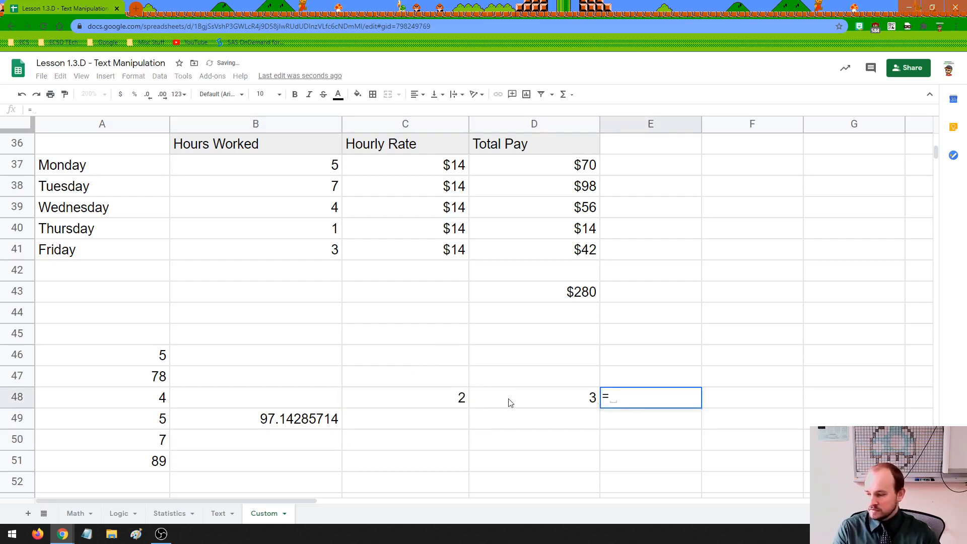
{"action": "left_click", "coordinate": [459, 400]}
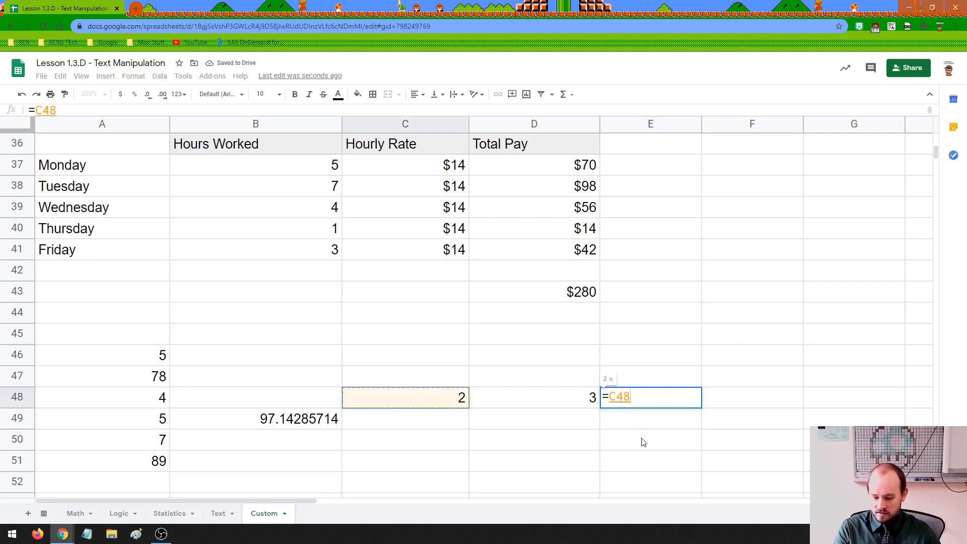
{"action": "type", "text": "^"}
{"action": "left_click", "coordinate": [589, 398]}
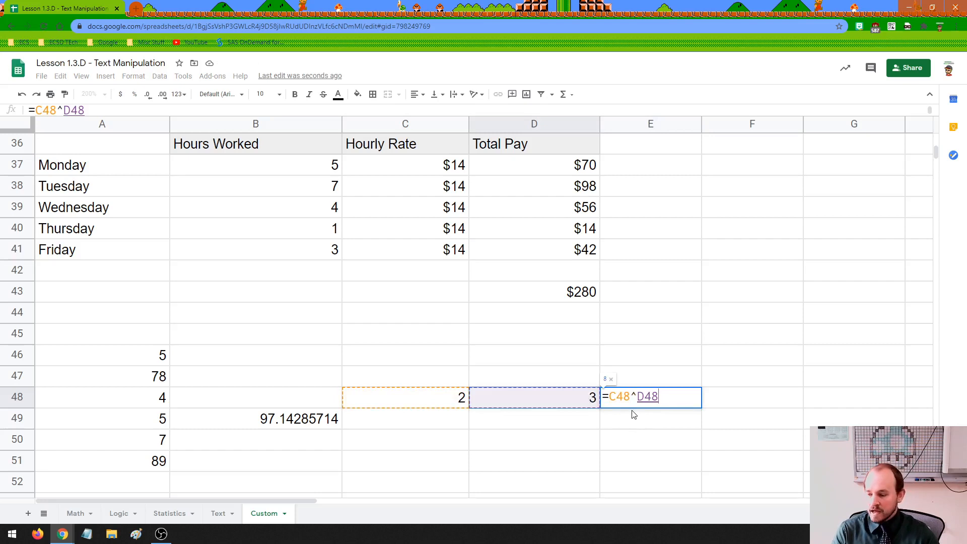
{"action": "key", "text": "Return"}
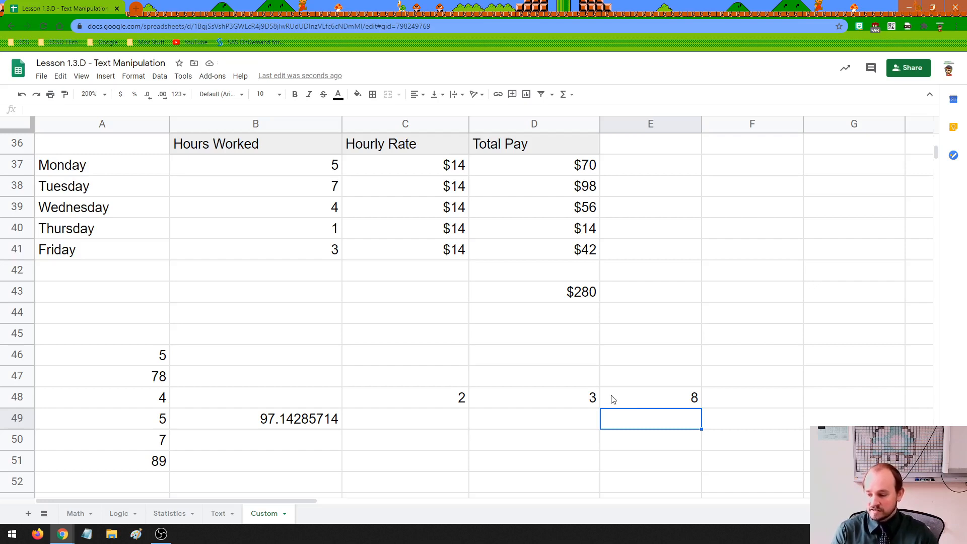
{"action": "left_click", "coordinate": [610, 399]}
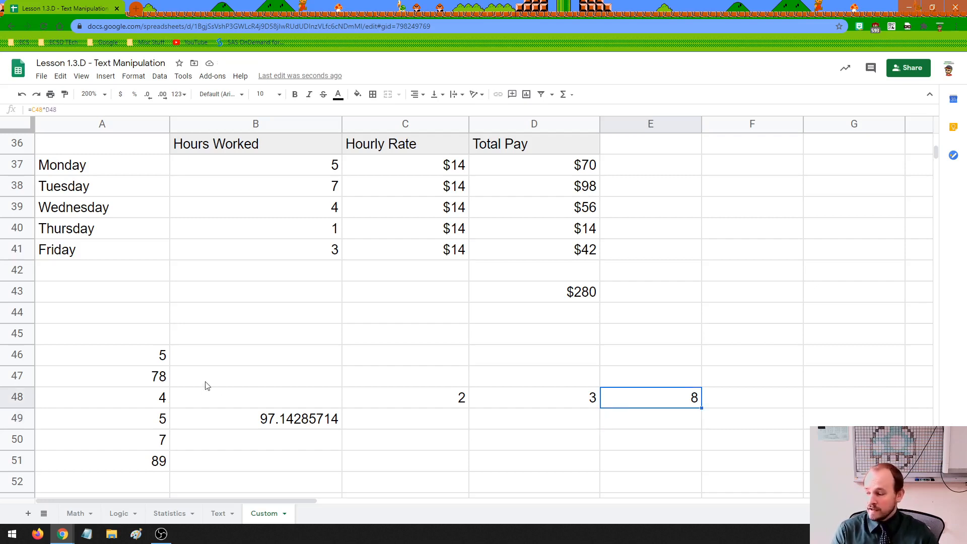
Clear all the sample numbers and demonstration formulas from the range A46:E51
{"action": "left_click_drag", "start_coordinate": [142, 358], "coordinate": [645, 471]}
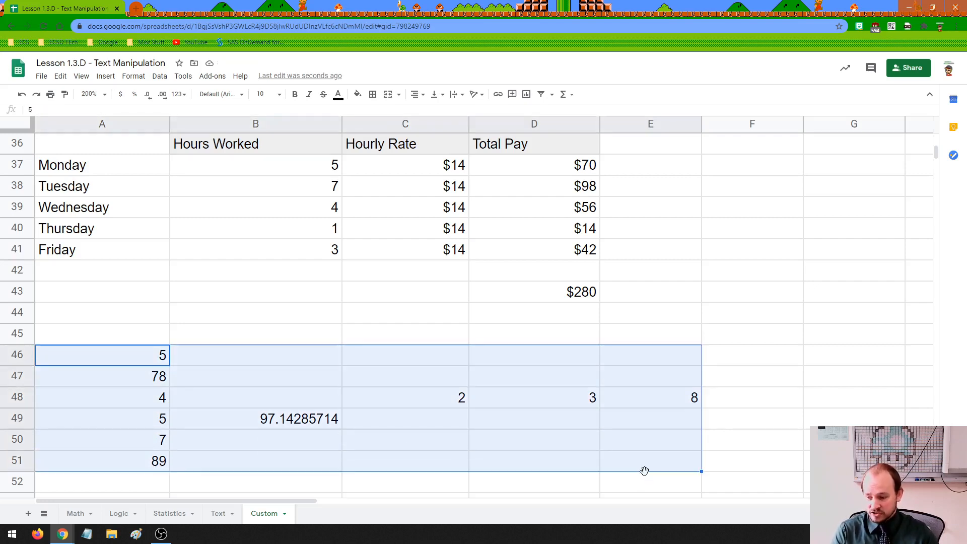
{"action": "key", "text": "Delete"}
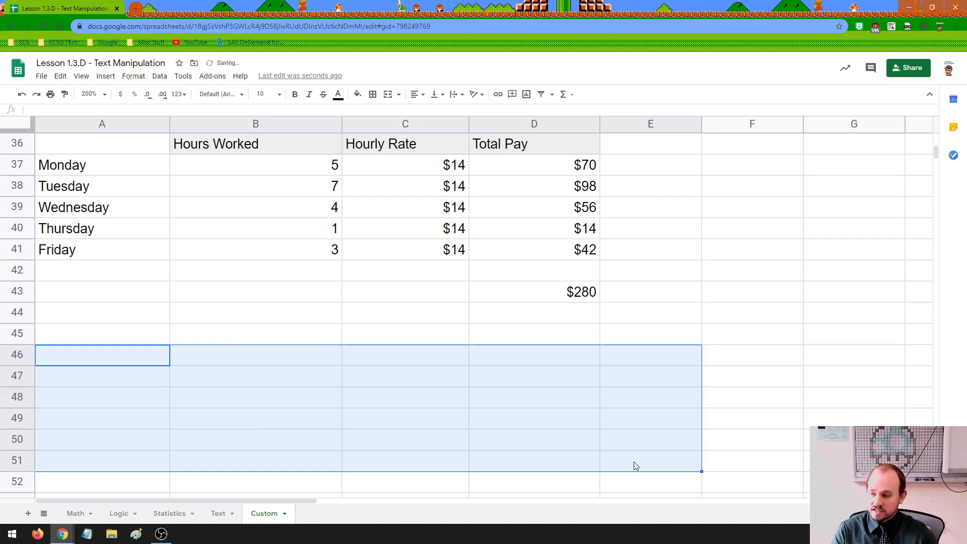
{"action": "left_click", "coordinate": [635, 460]}
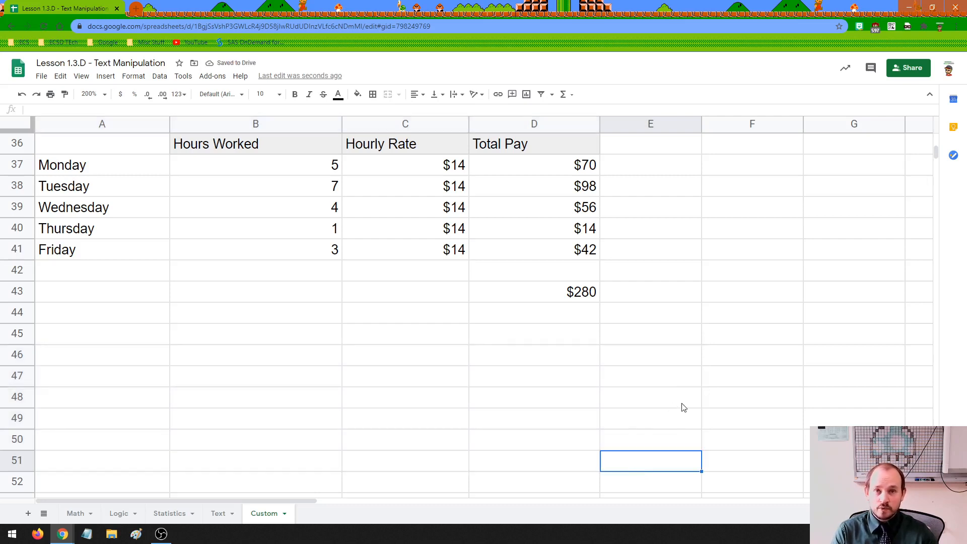